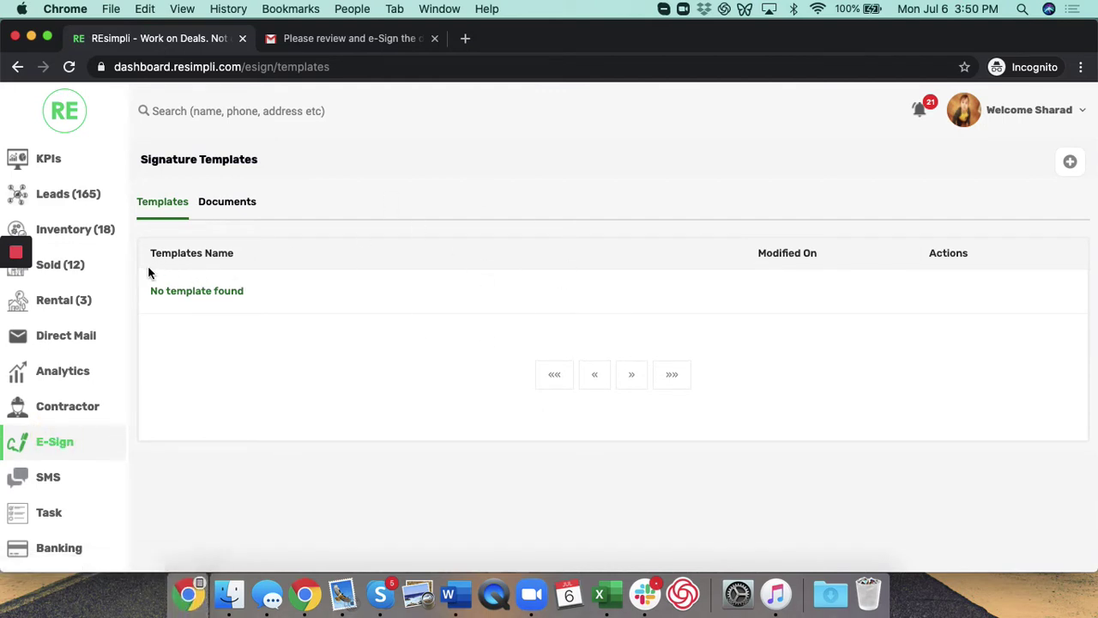
Step: Upload PS Agreement.pdf as a new template and add Party Number 2
left_click(1071, 163)
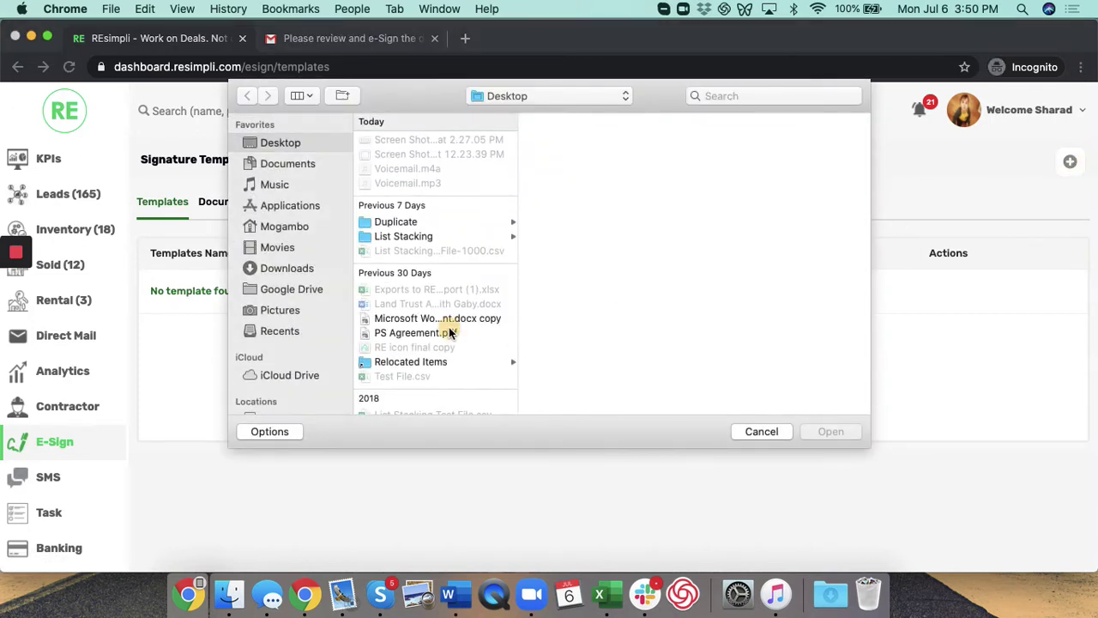
left_click(450, 333)
left_click(830, 432)
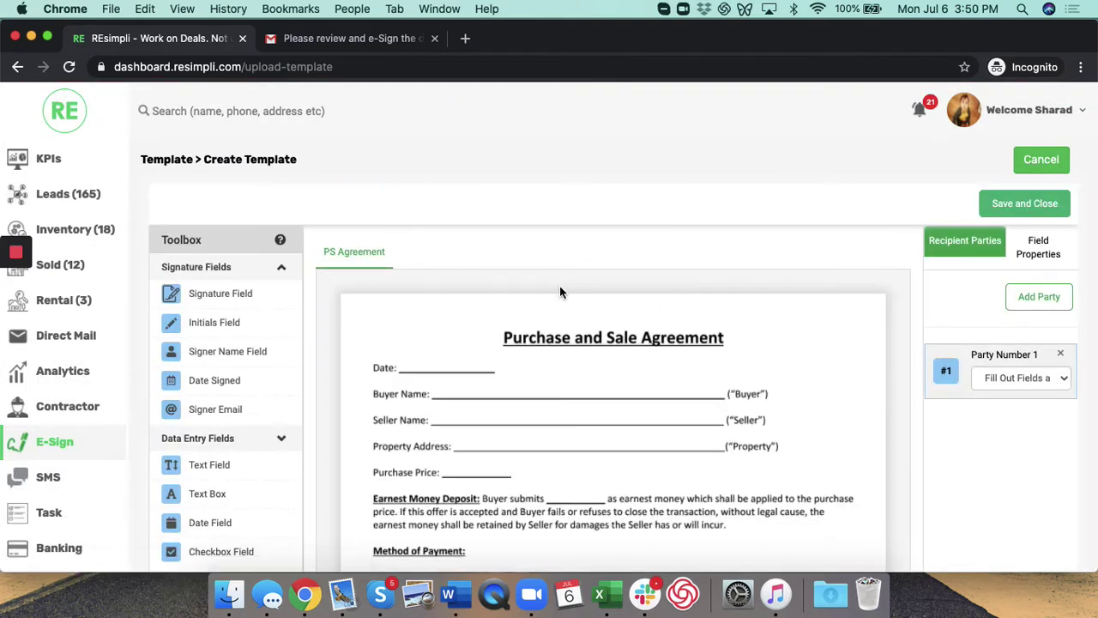
left_click(1037, 297)
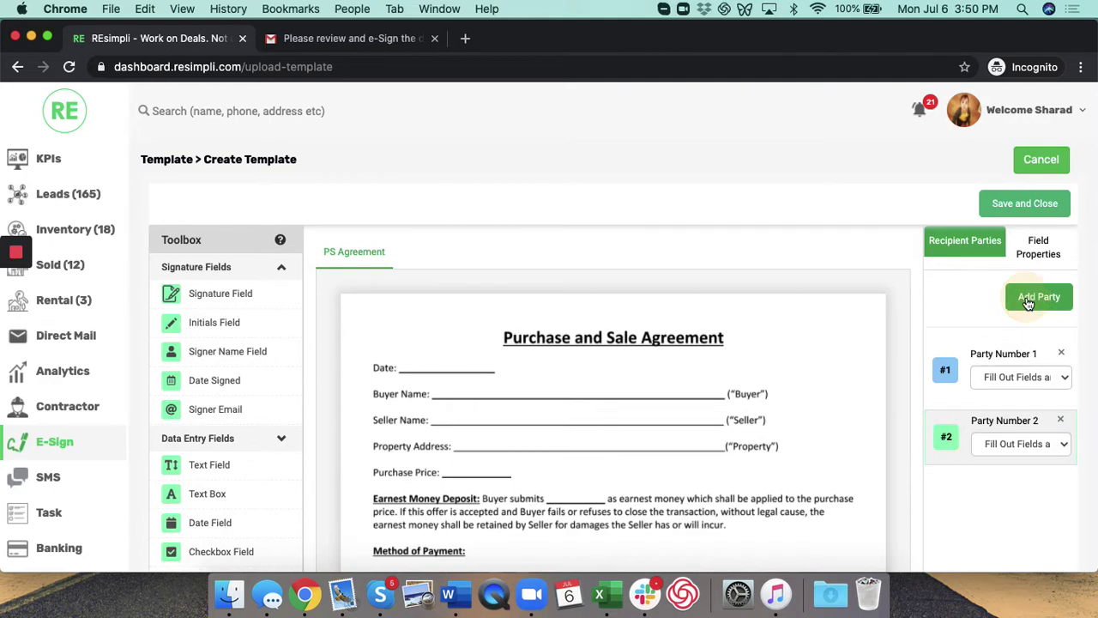
Step: For Party Number 1, place a Date Signed field on Date and text fields on Buyer Name and Seller Name
left_click(979, 358)
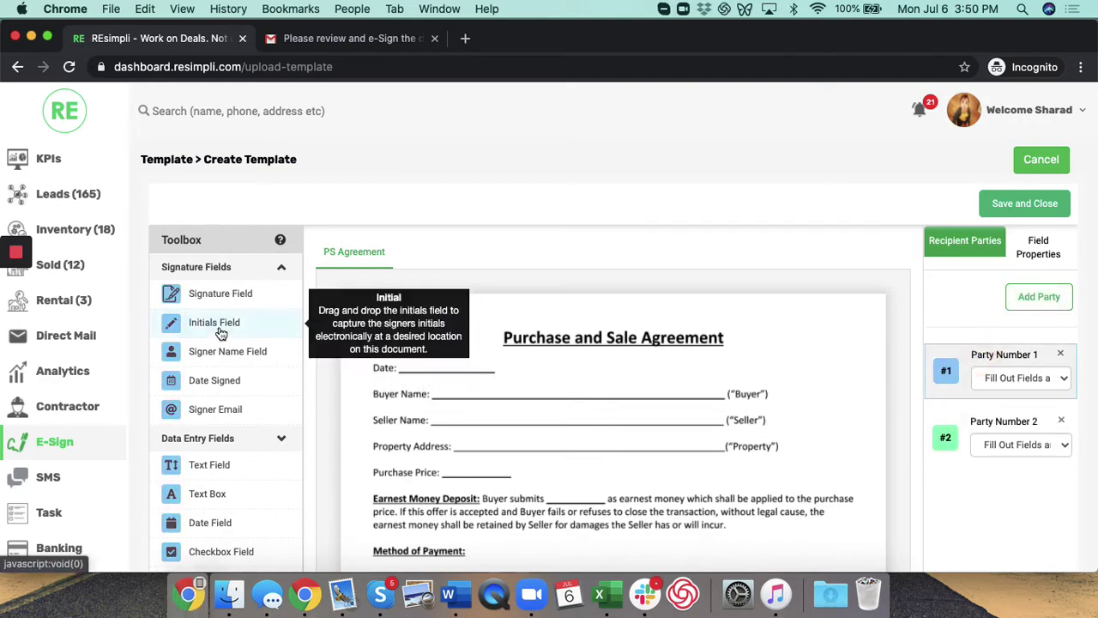
left_click_drag(240, 380, 477, 372)
left_click_drag(221, 465, 504, 393)
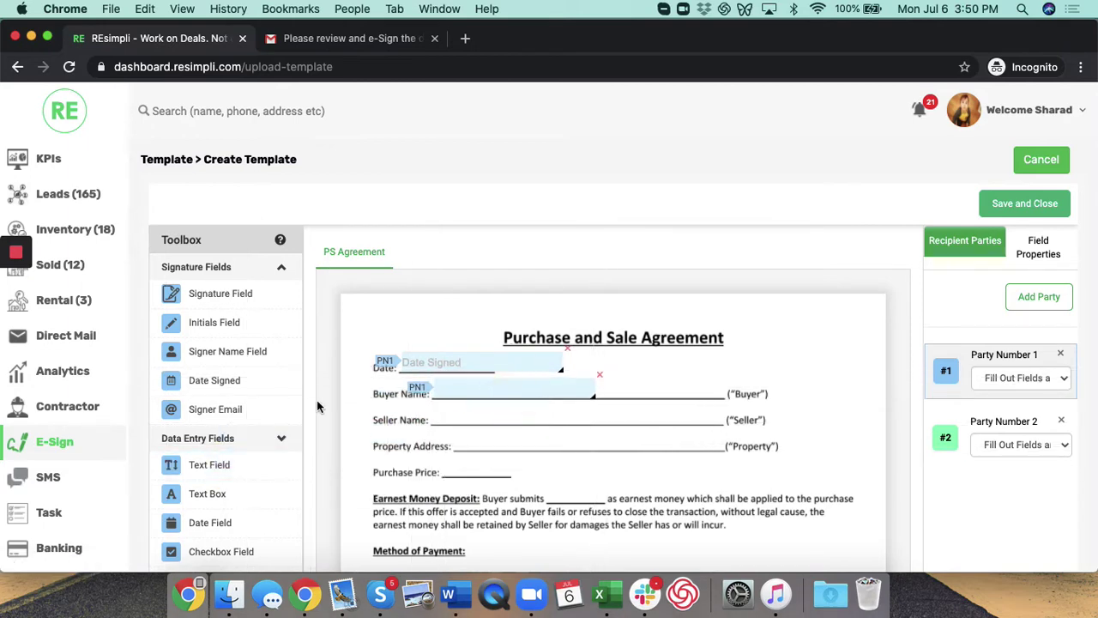
scroll(241, 435, "down", 5)
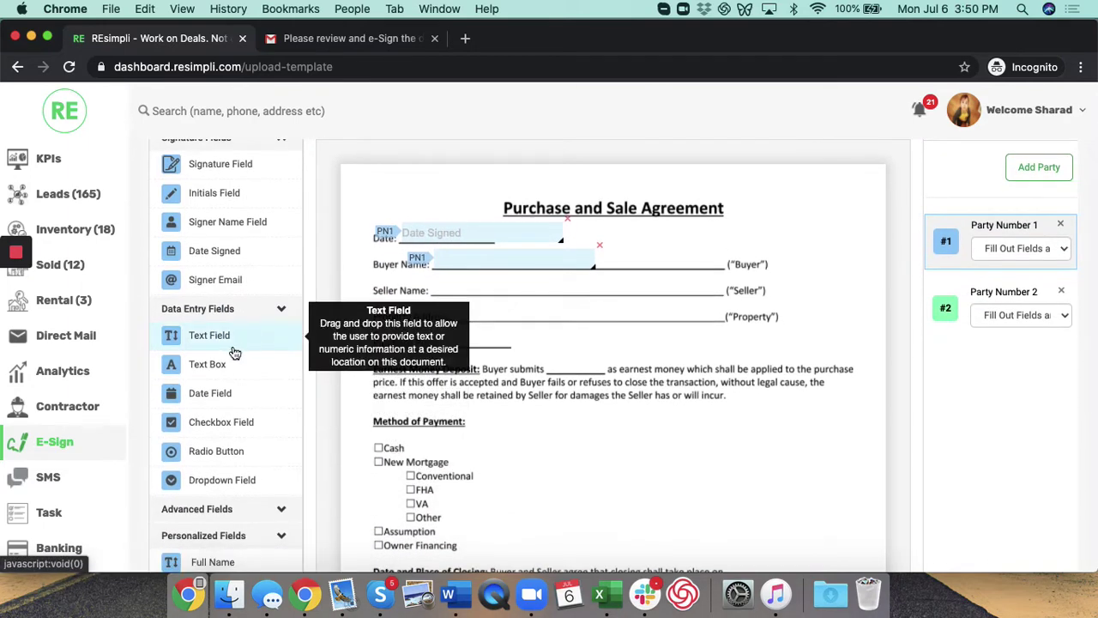
left_click_drag(228, 349, 505, 297)
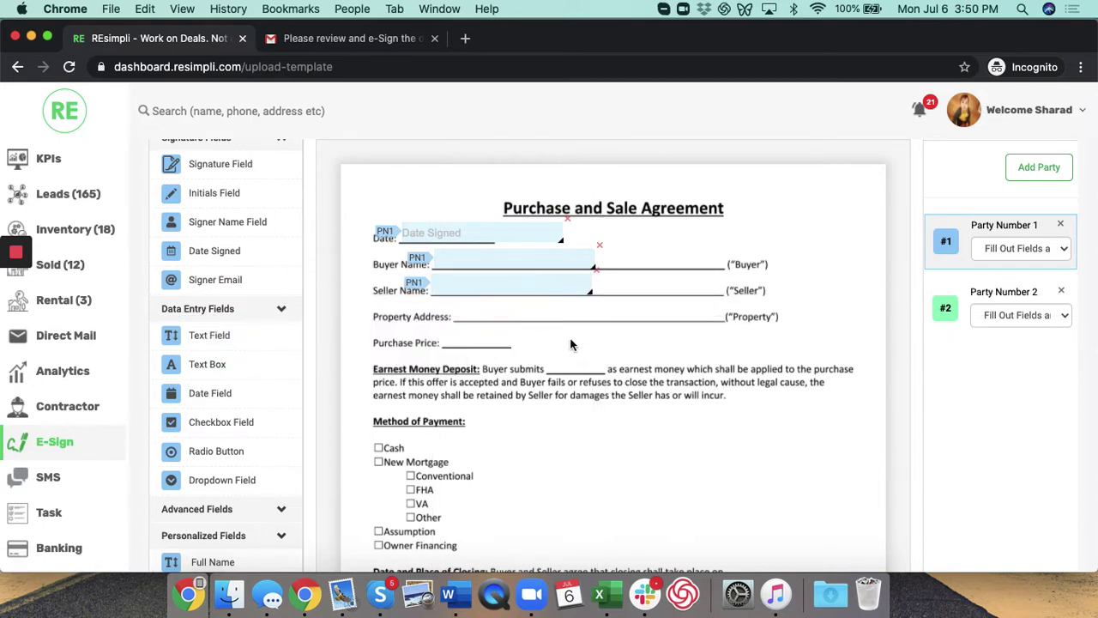
scroll(532, 378, "down", 3)
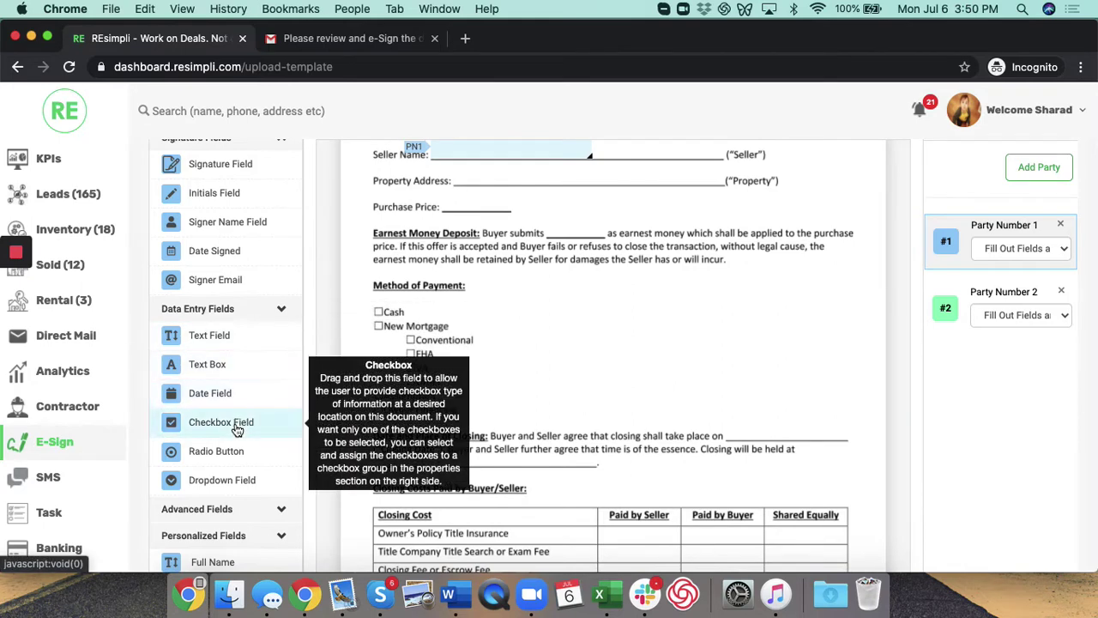
scroll(238, 419, "down", 1)
scroll(239, 394, "down", 5)
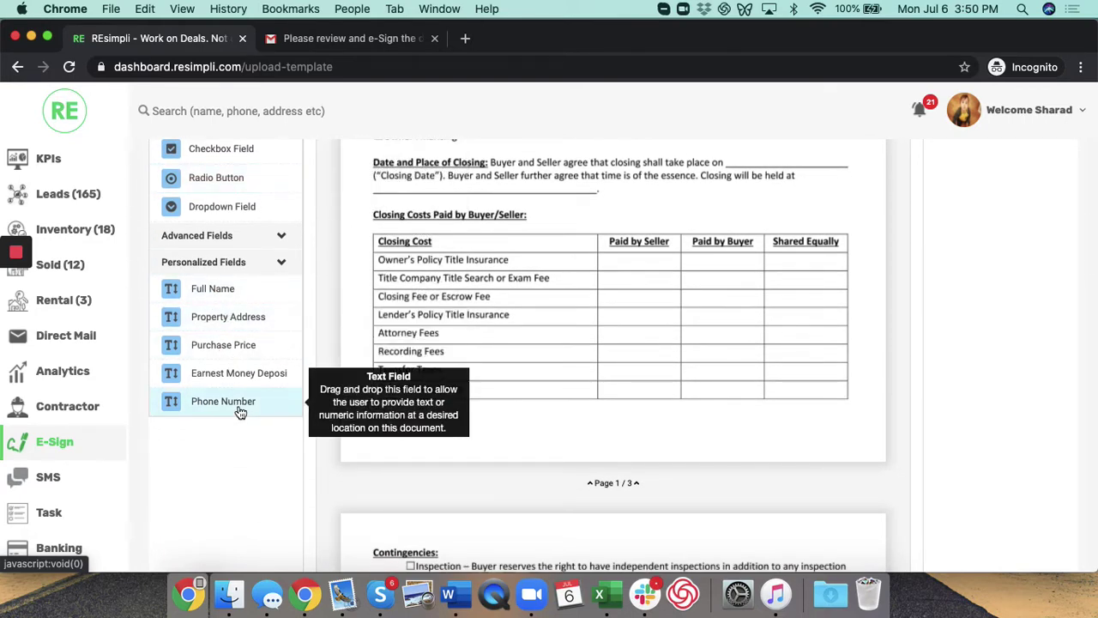
scroll(401, 316, "down", 4)
scroll(402, 316, "down", 20)
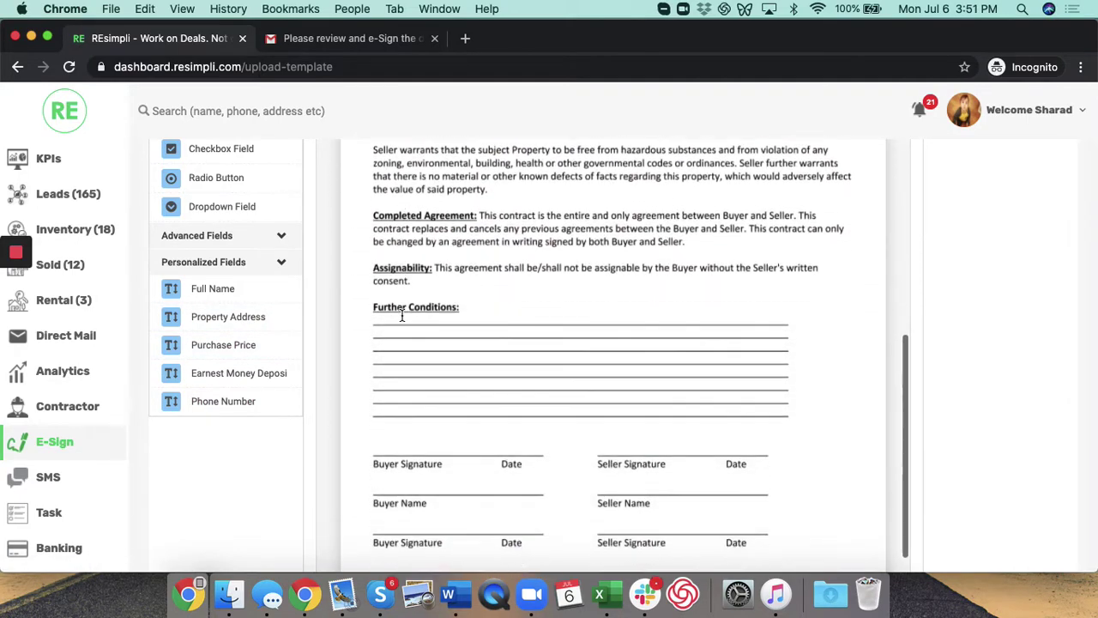
scroll(232, 263, "up", 8)
Step: Place Party 1's signature field on the Buyer Signature line
left_click_drag(220, 242, 343, 316)
mouse_move(462, 471)
left_mouse_down()
mouse_move(442, 500)
mouse_move(481, 560)
mouse_move(447, 547)
mouse_move(494, 455)
left_mouse_up()
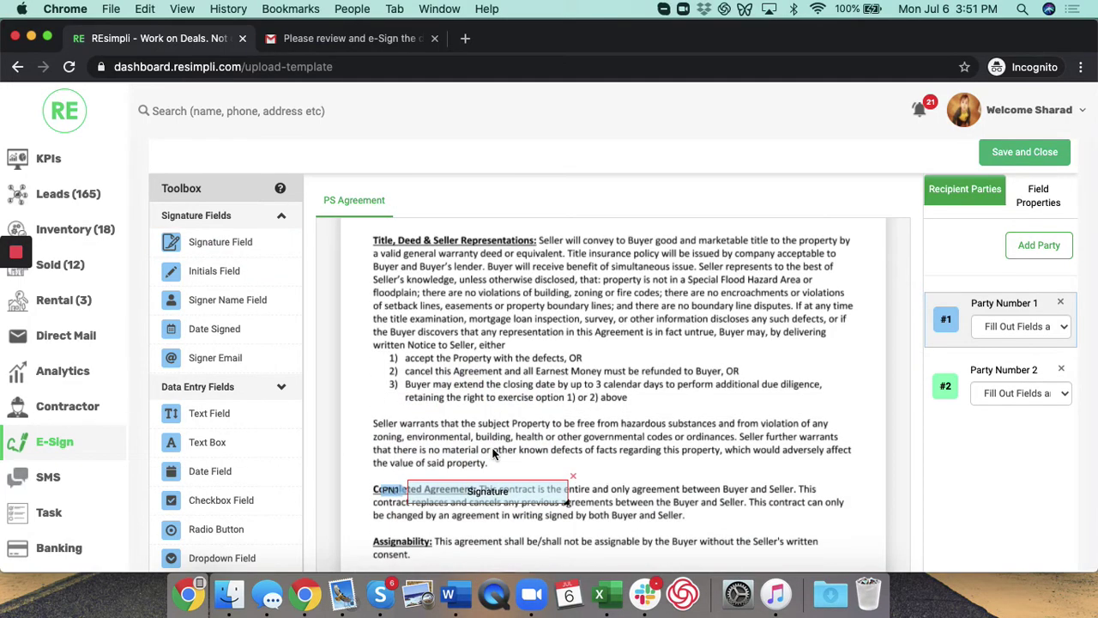
scroll(494, 438, "down", 5)
left_click(410, 485)
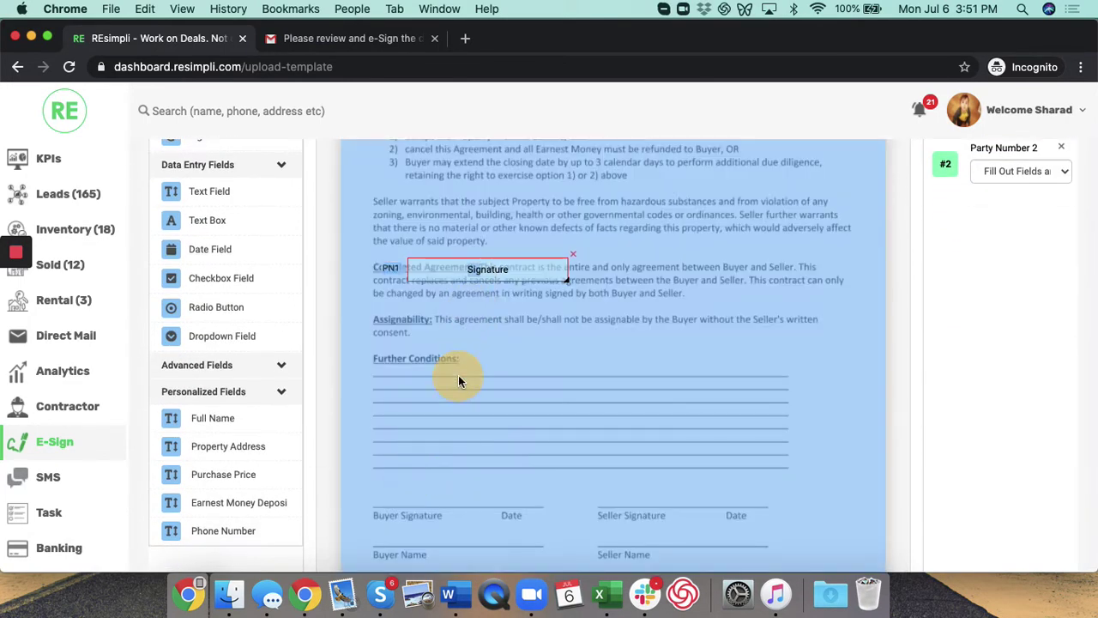
left_click(217, 556)
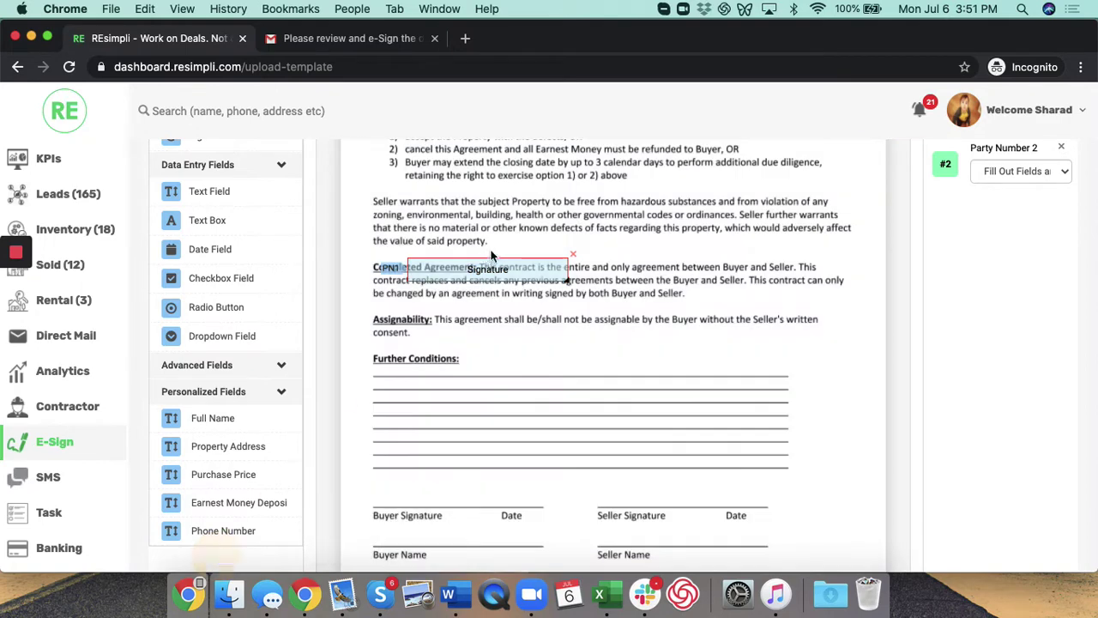
left_click_drag(476, 266, 429, 395)
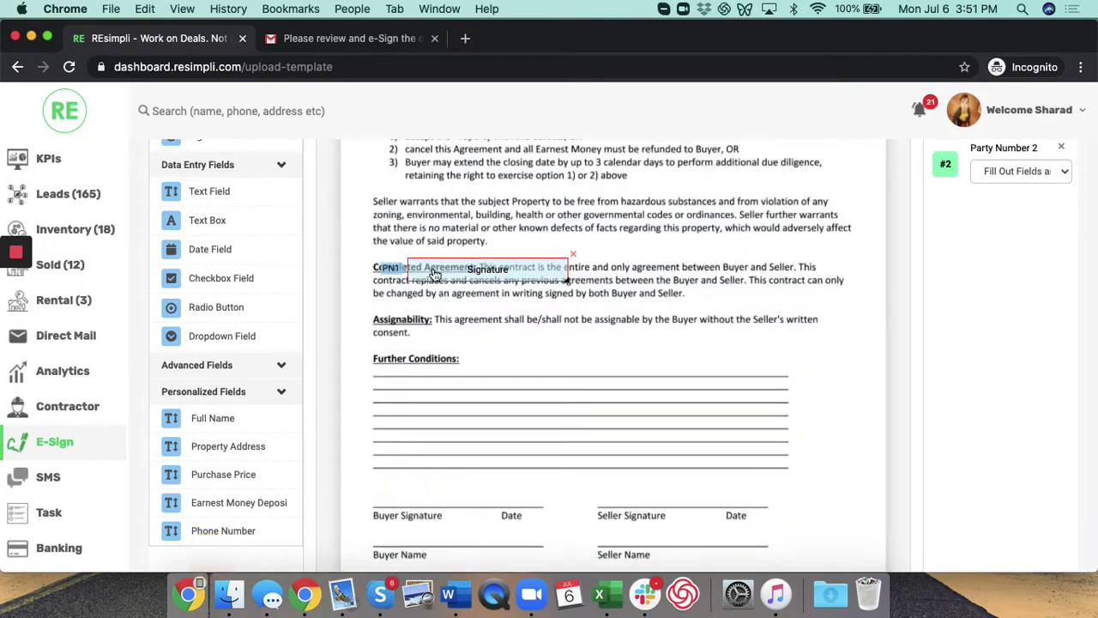
left_click_drag(438, 274, 399, 499)
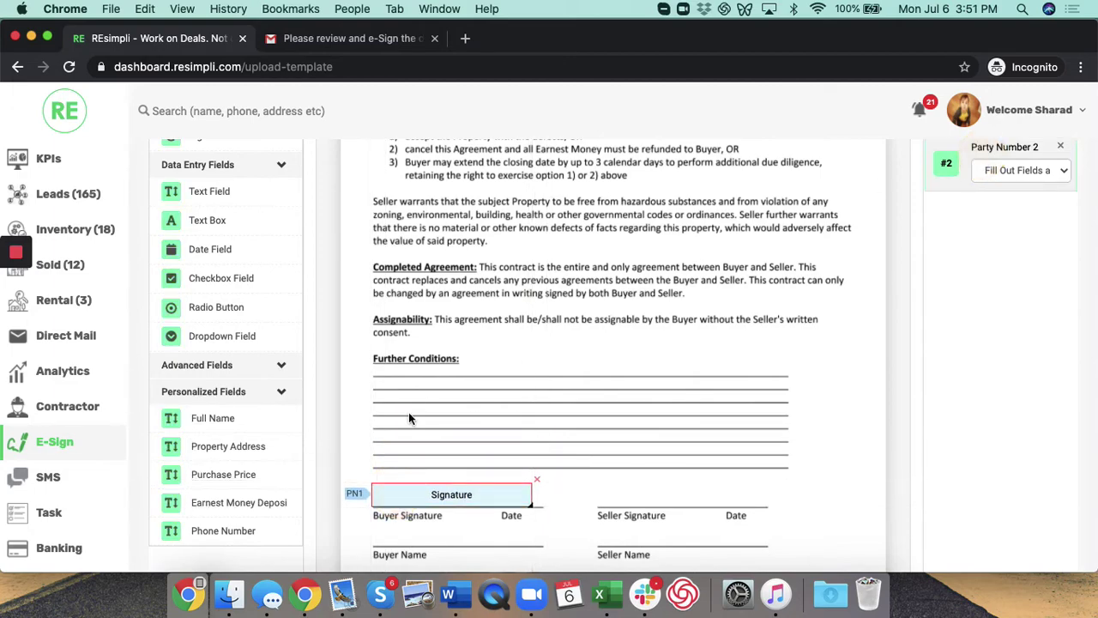
Step: Place Party 2's signature field on the Seller Signature line
scroll(408, 411, "up", 5)
scroll(209, 311, "up", 3)
scroll(225, 154, "up", 2)
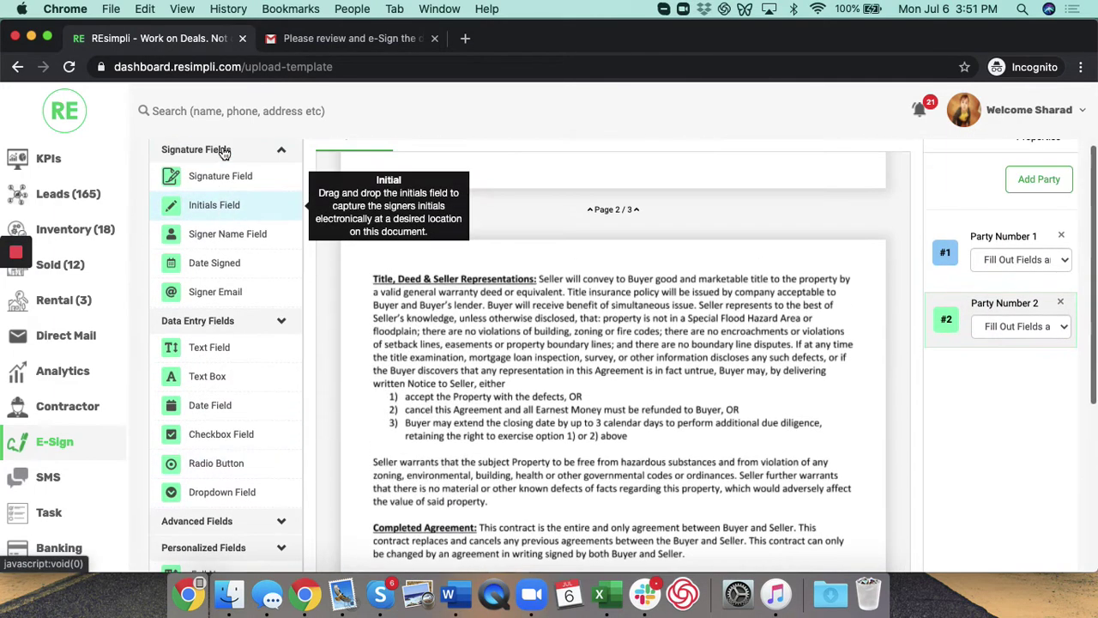
mouse_move(214, 177)
left_mouse_down()
mouse_move(601, 481)
mouse_move(639, 542)
left_mouse_up()
scroll(639, 543, "down", 5)
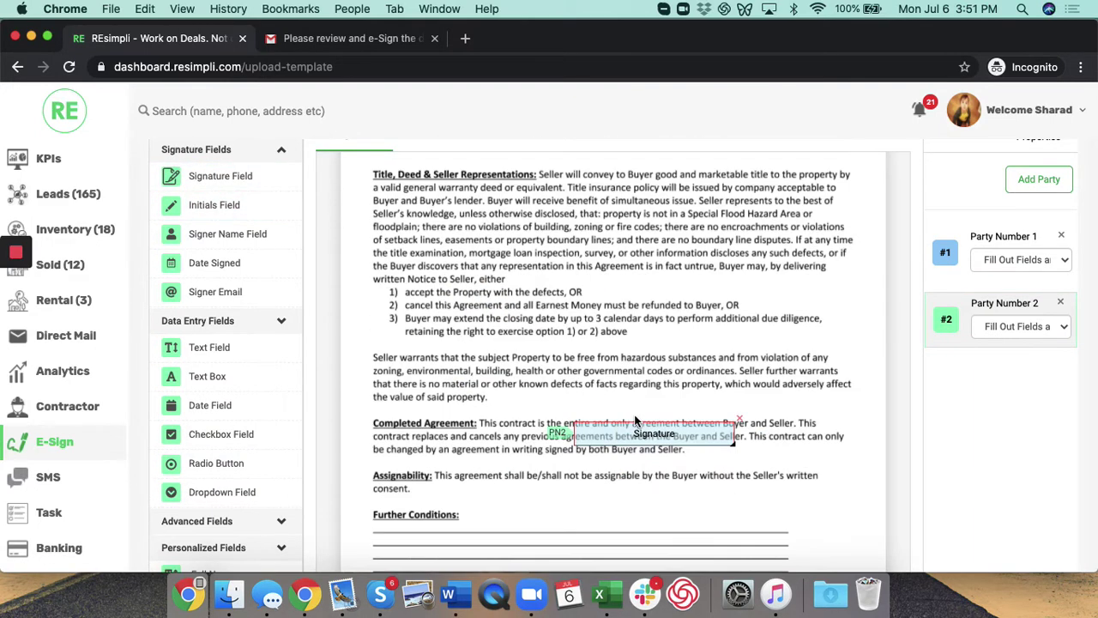
mouse_move(595, 286)
left_mouse_down()
mouse_move(644, 459)
mouse_move(613, 501)
left_mouse_up()
scroll(588, 427, "up", 10)
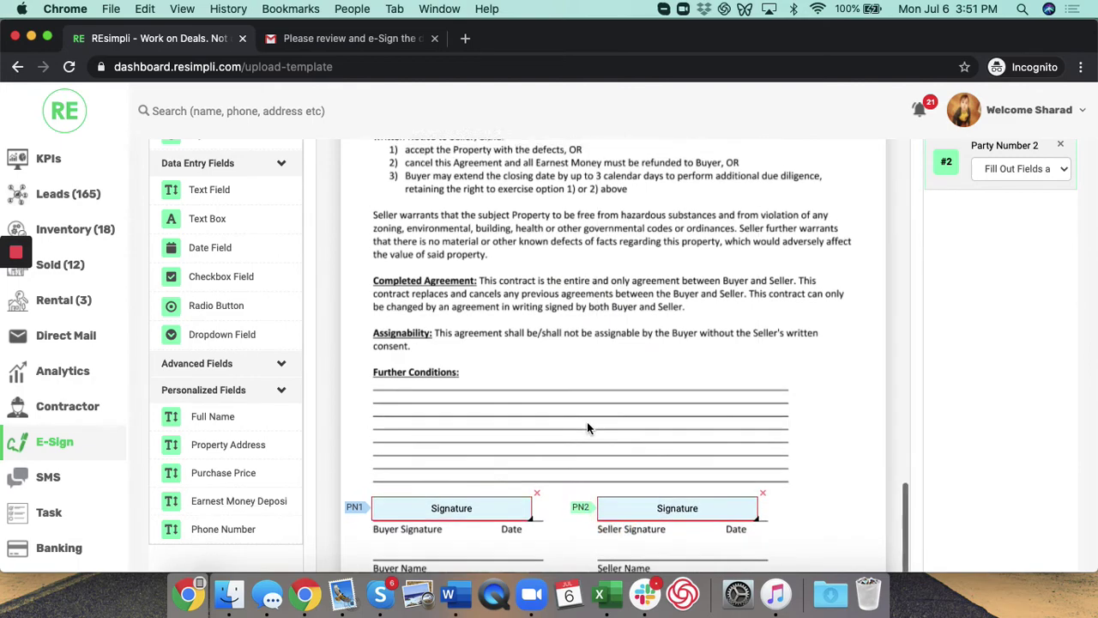
scroll(587, 421, "up", 15)
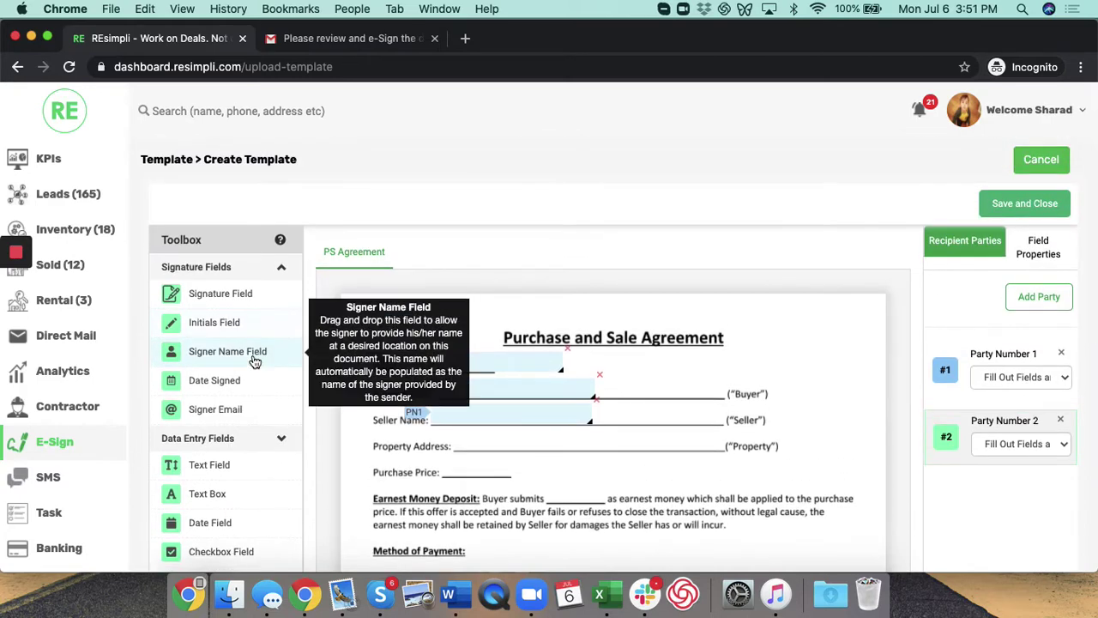
Step: Save and close the PS Agreement template, then copy it from the templates list
left_click(1025, 206)
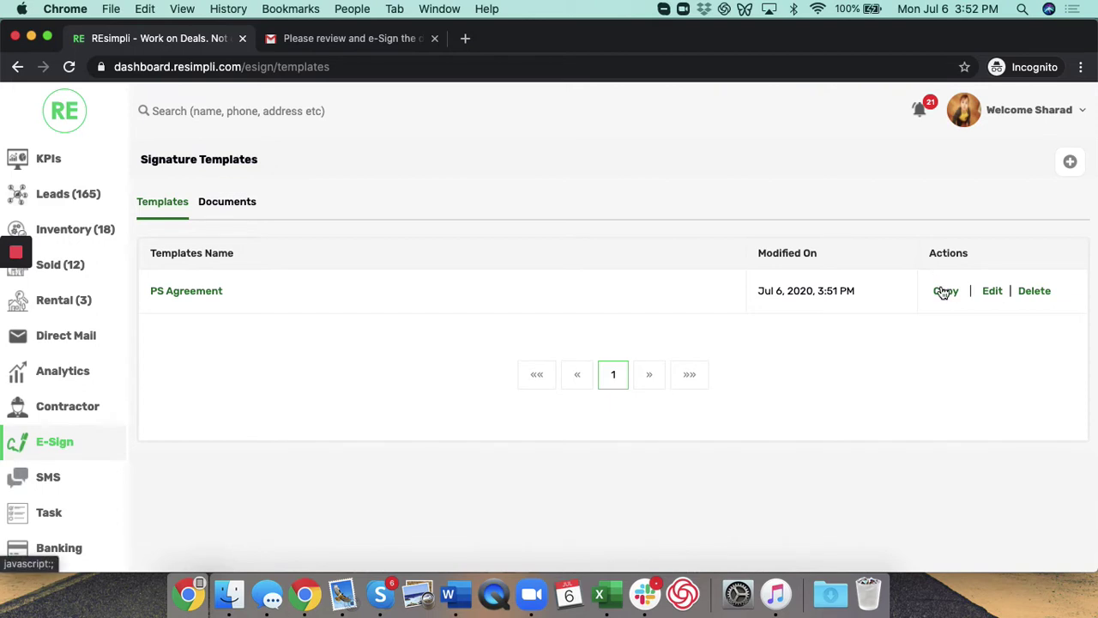
left_click(941, 291)
Step: Name the copied template '2 party PS Agreement' and submit it
left_click(459, 225)
type("2 party PS Agreement")
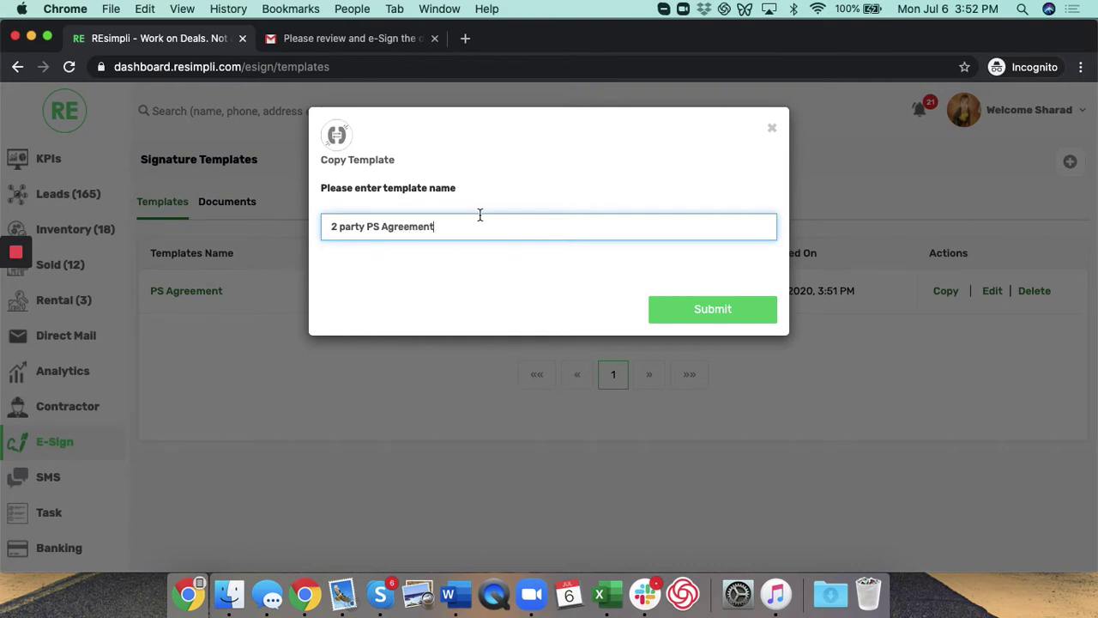
left_click(686, 312)
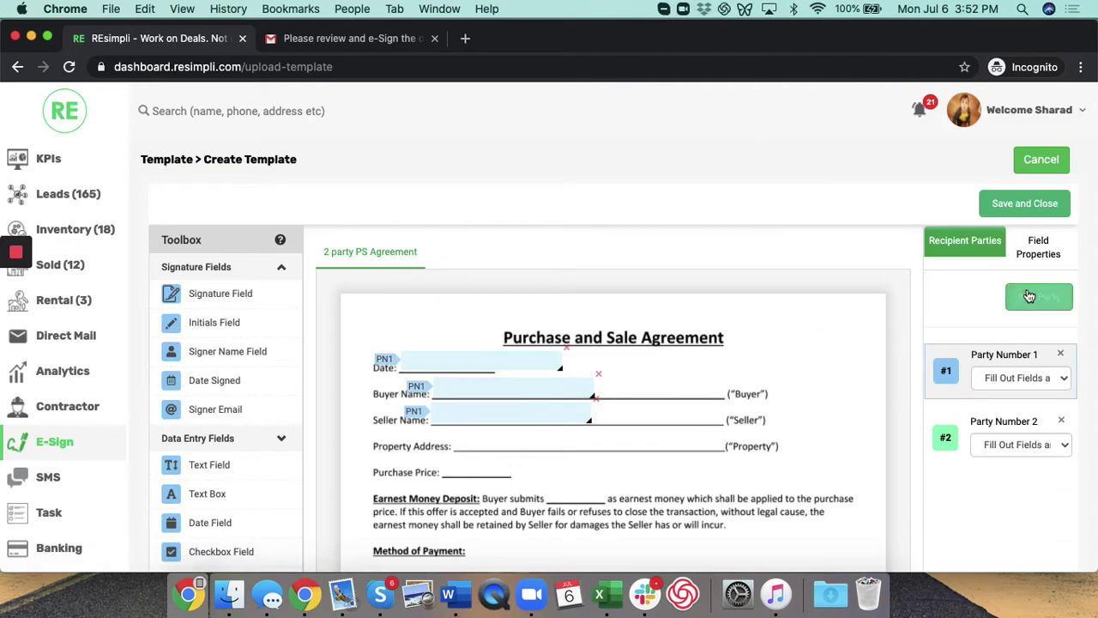
Step: Add Party Number 3 with its signature field on the lower Seller Signature line
left_click(1036, 296)
scroll(617, 445, "down", 2)
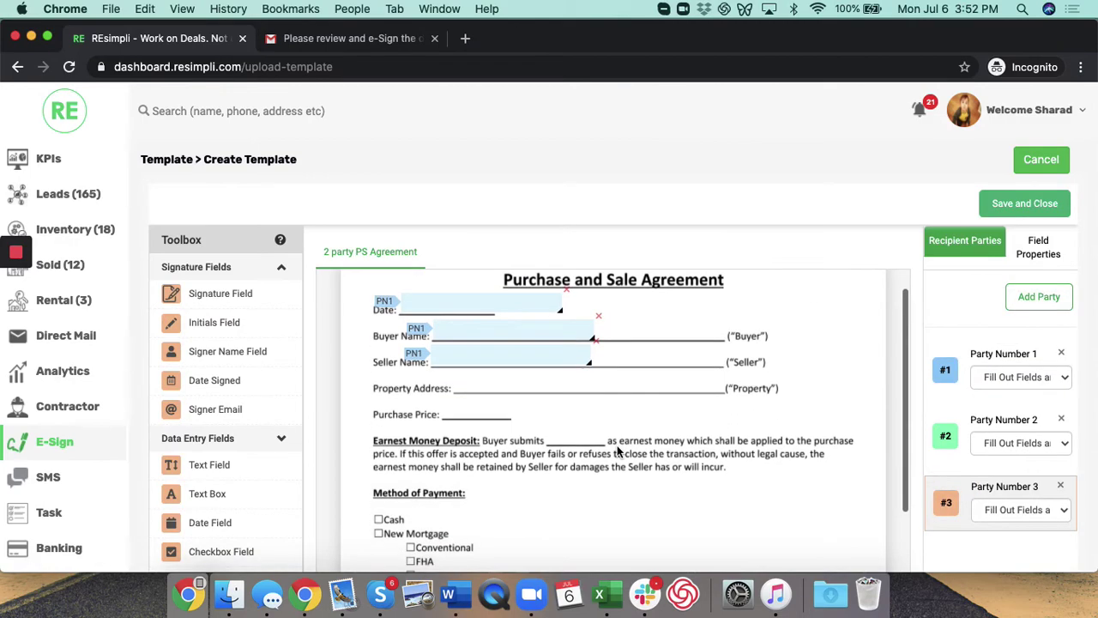
scroll(553, 430, "down", 15)
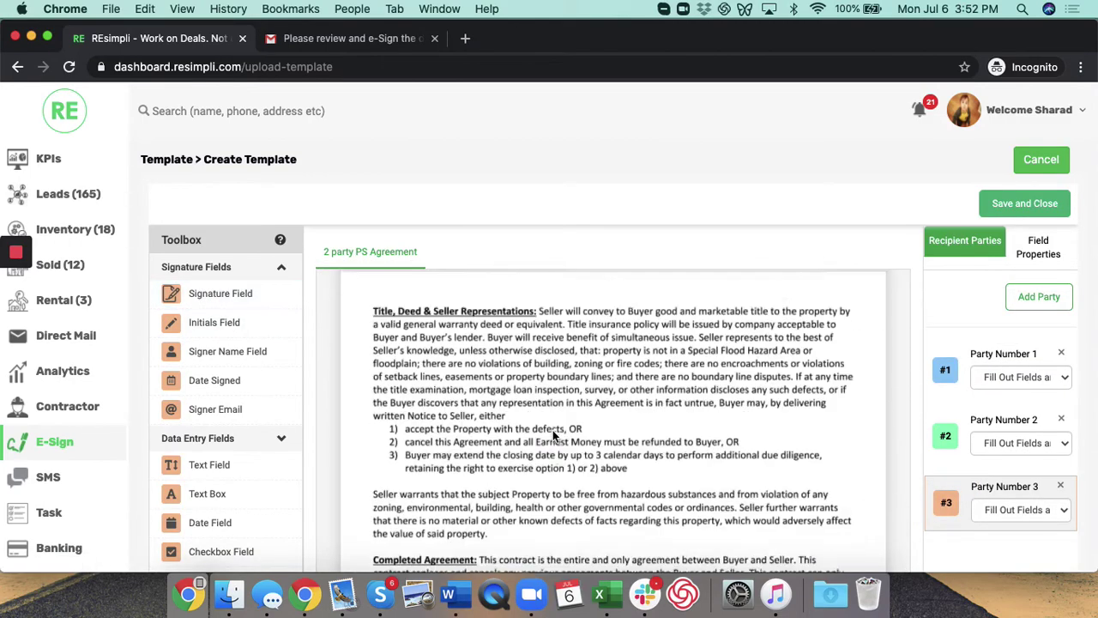
scroll(553, 437, "down", 5)
scroll(429, 297, "up", 6)
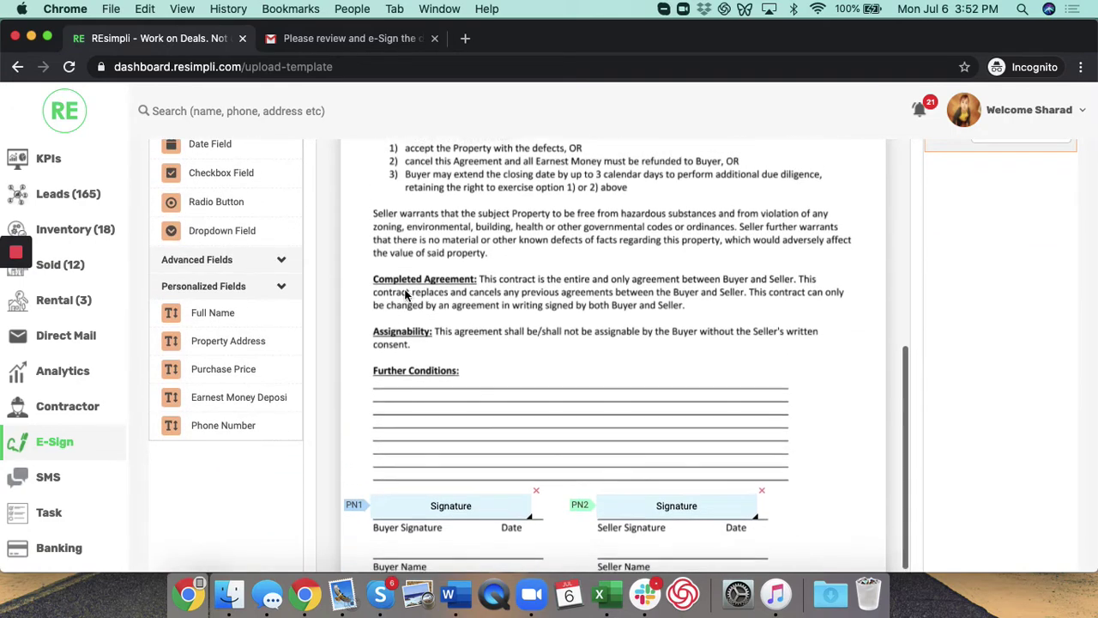
scroll(261, 245, "up", 3)
left_click_drag(247, 159, 629, 533)
scroll(586, 382, "down", 5)
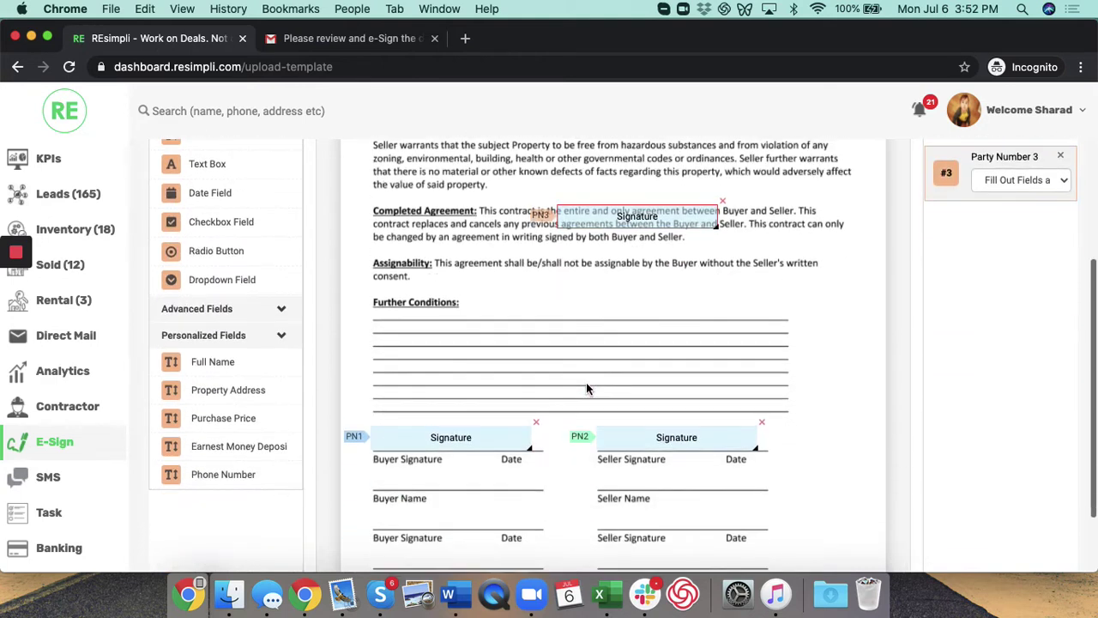
mouse_move(573, 215)
left_mouse_down()
mouse_move(627, 532)
mouse_move(607, 516)
left_mouse_up()
Step: Save and close the 2 party PS Agreement template
scroll(588, 200, "down", 2)
scroll(589, 200, "up", 10)
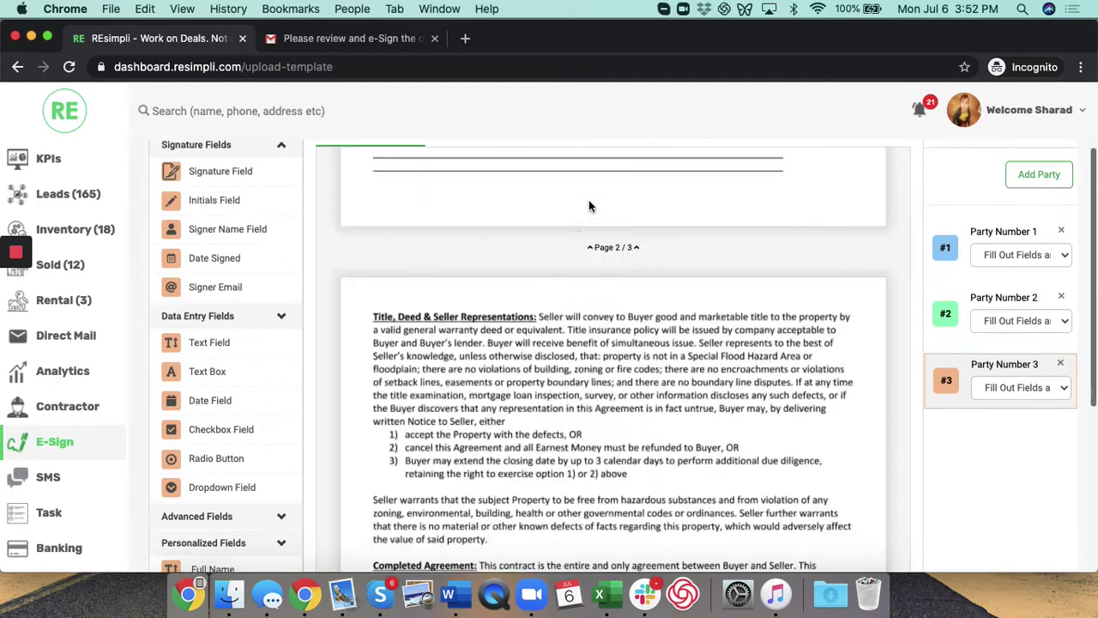
scroll(909, 192, "up", 3)
left_click(1019, 205)
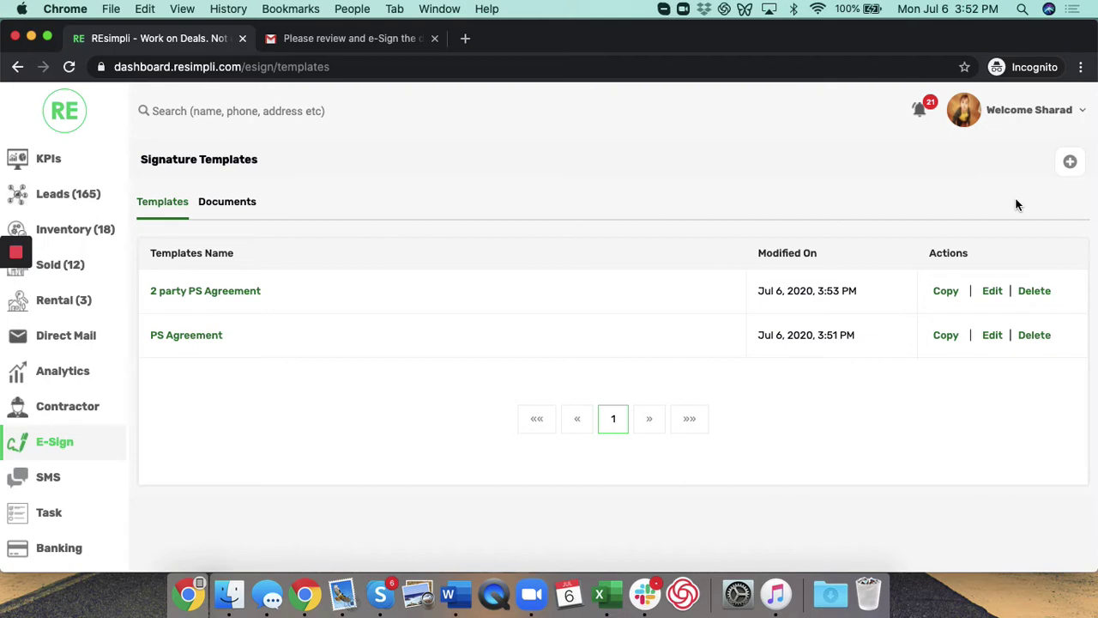
left_click(83, 203)
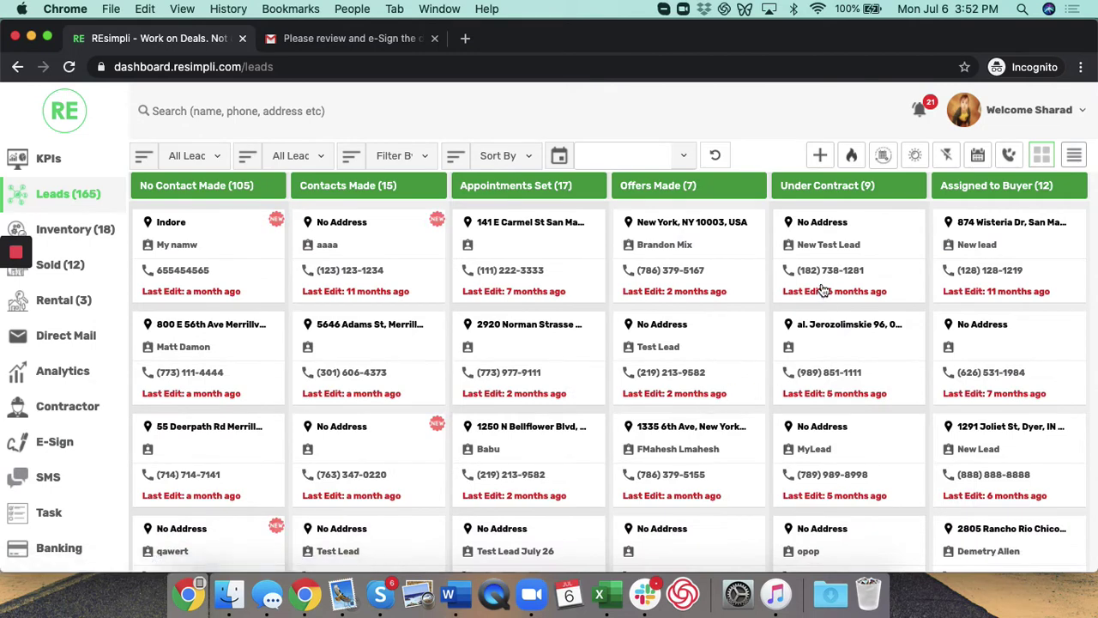
left_click(821, 285)
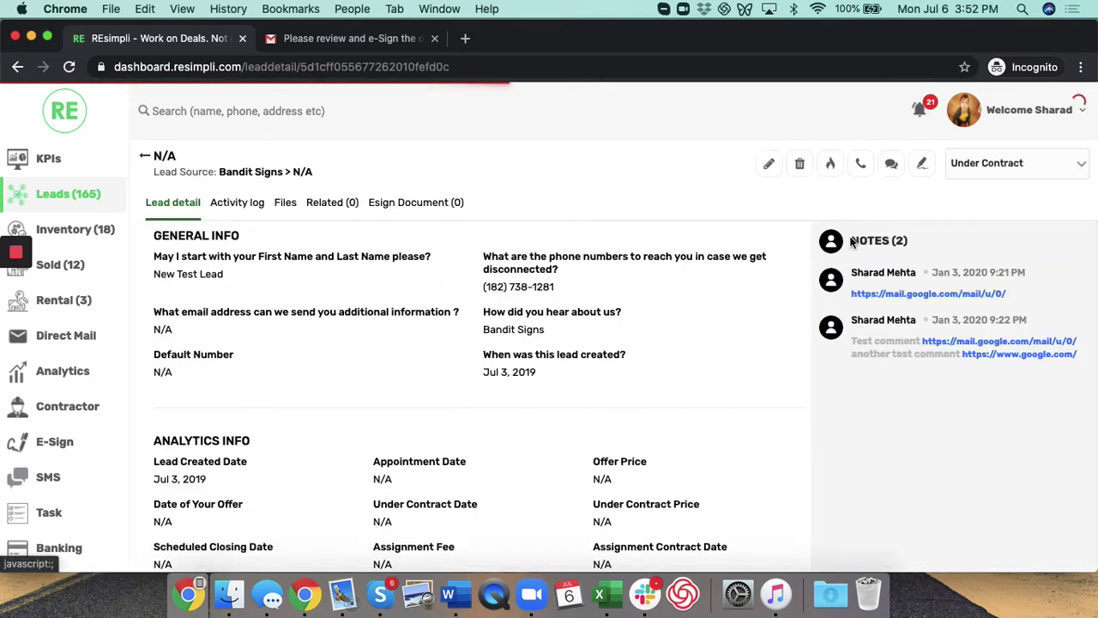
Step: Start a PS Agreement for the lead and enter party #1's first name, last name and e-mail
left_click(923, 165)
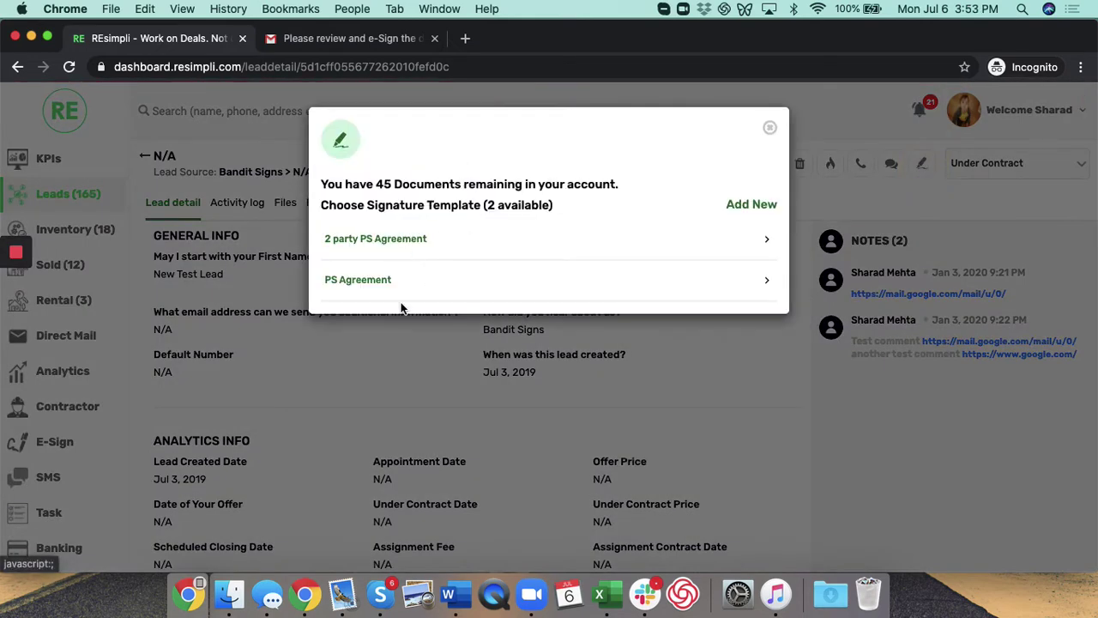
left_click(367, 283)
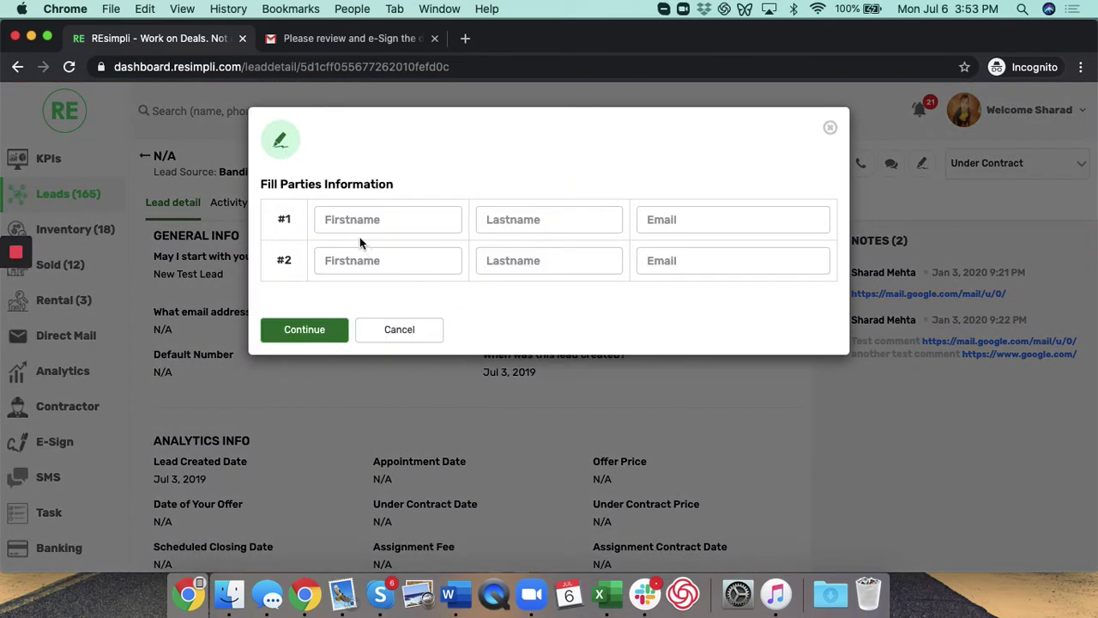
left_click(352, 219)
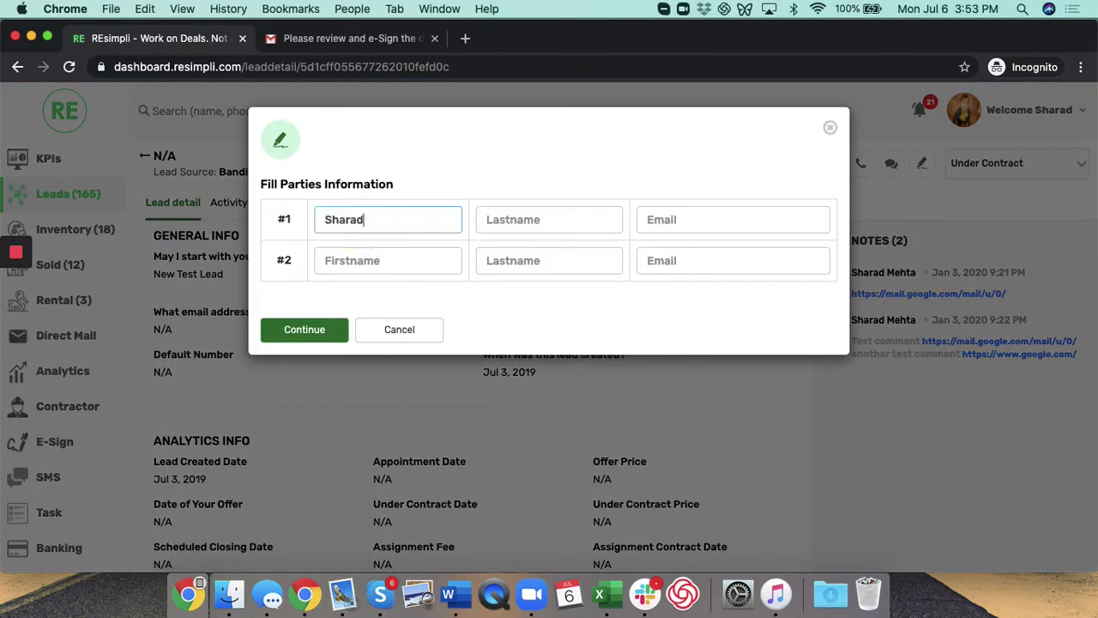
key("Tab")
key("Tab")
type("s")
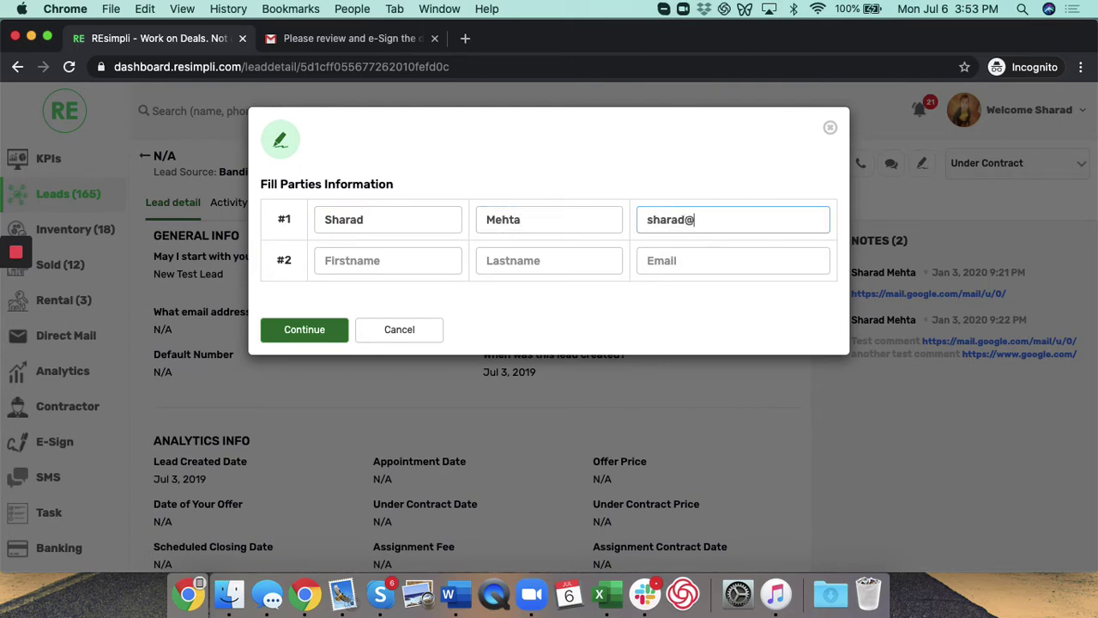
type("om")
Step: Enter party #2's name and e-mail details and continue to the Signature Frame
key("Tab")
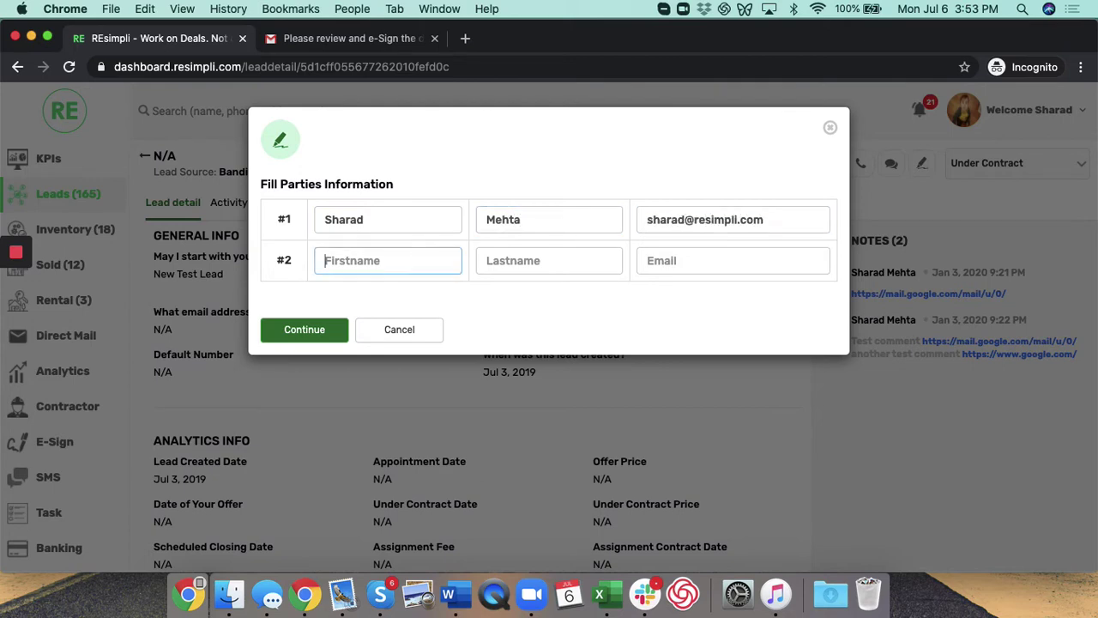
key("Tab")
type("S")
key("Tab")
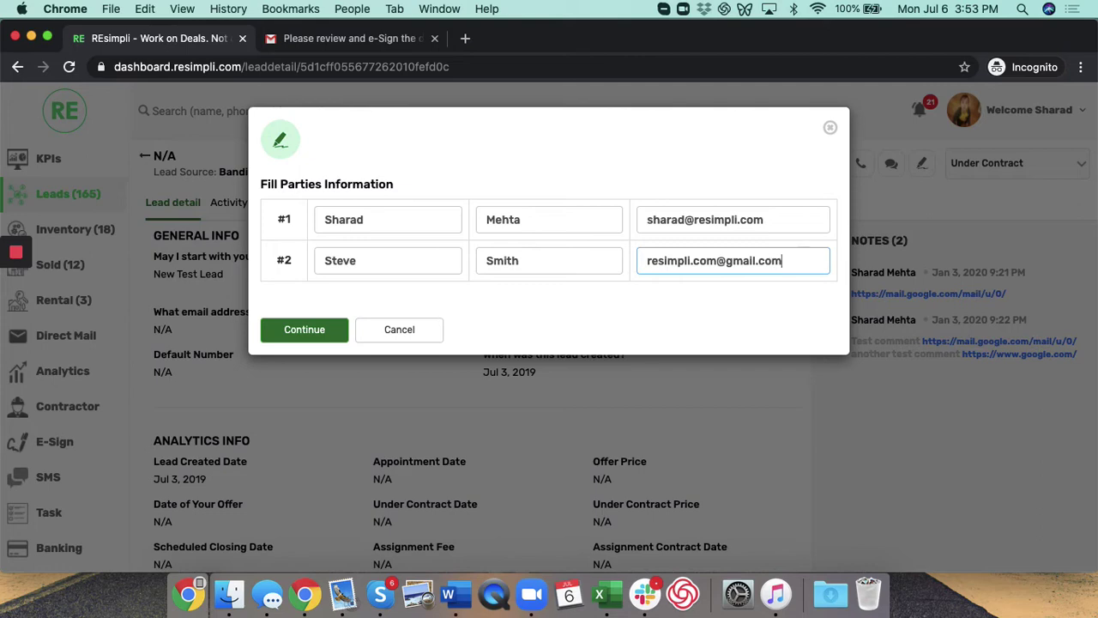
left_click(290, 336)
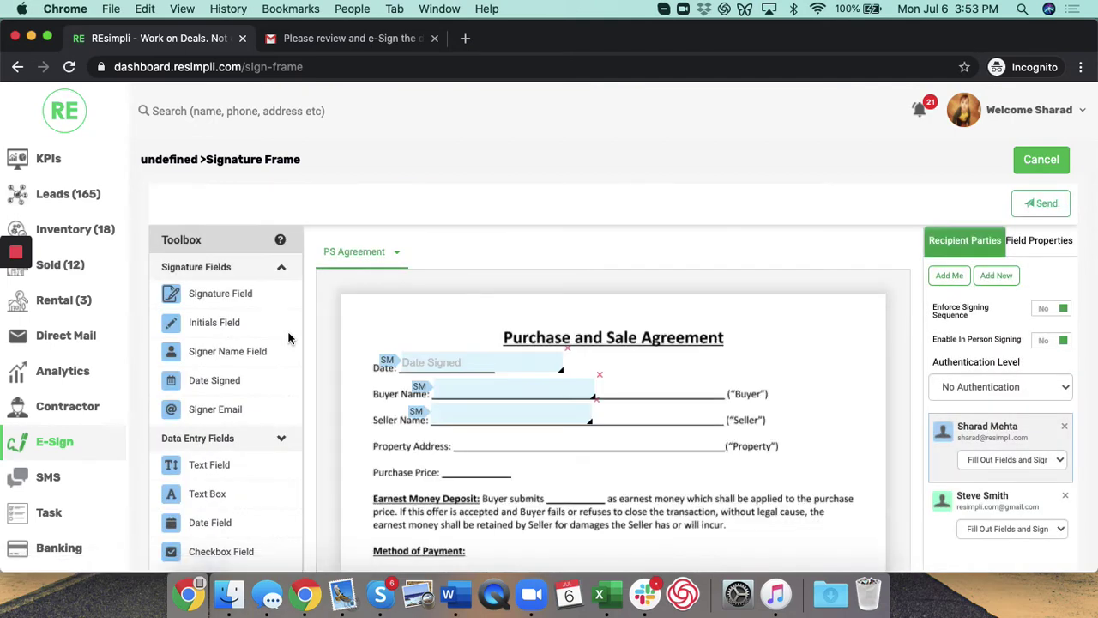
Step: Type the buyer's and seller's names into the Buyer Name and Seller Name fields
scroll(491, 343, "down", 1)
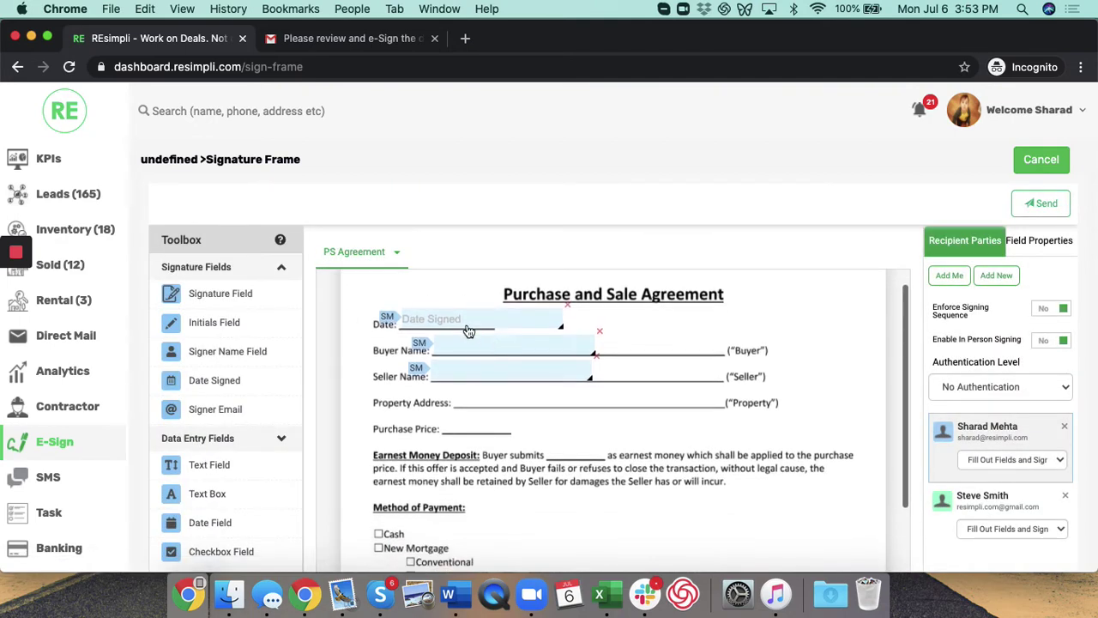
left_click(476, 353)
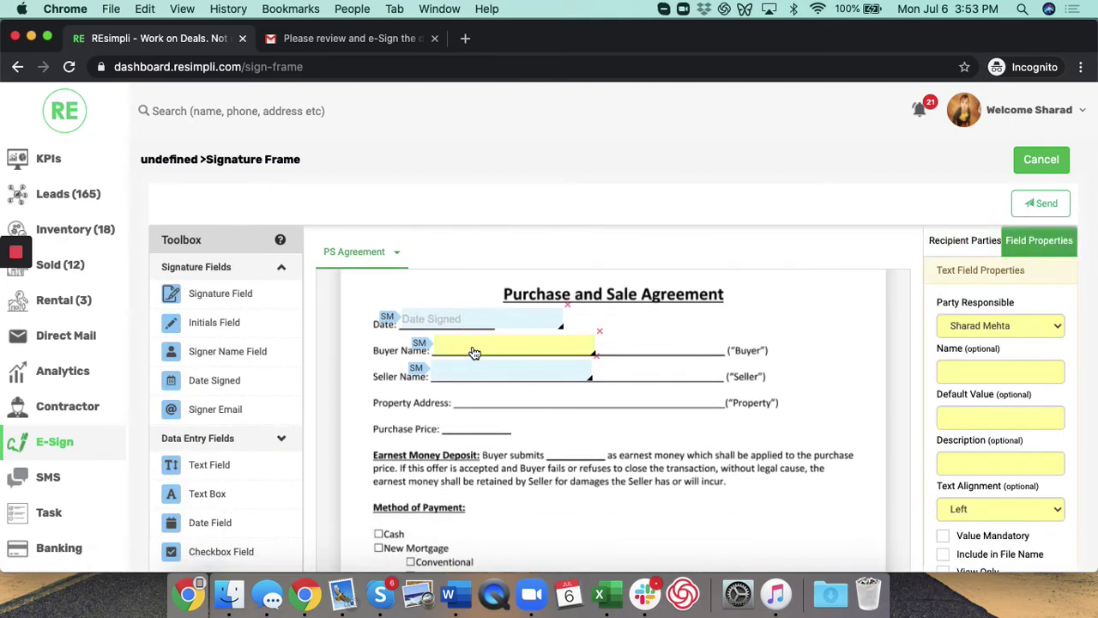
left_click(473, 351)
left_click(456, 381)
type("Stev")
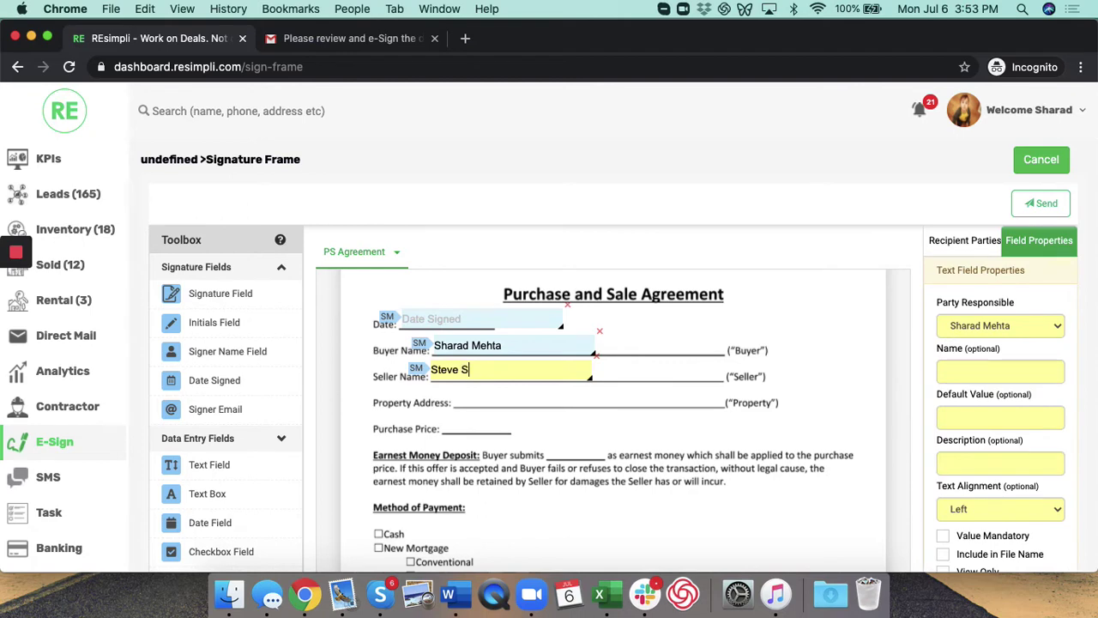
Step: Set Enforce Signing Sequence to Yes under Recipient Parties
scroll(722, 364, "down", 10)
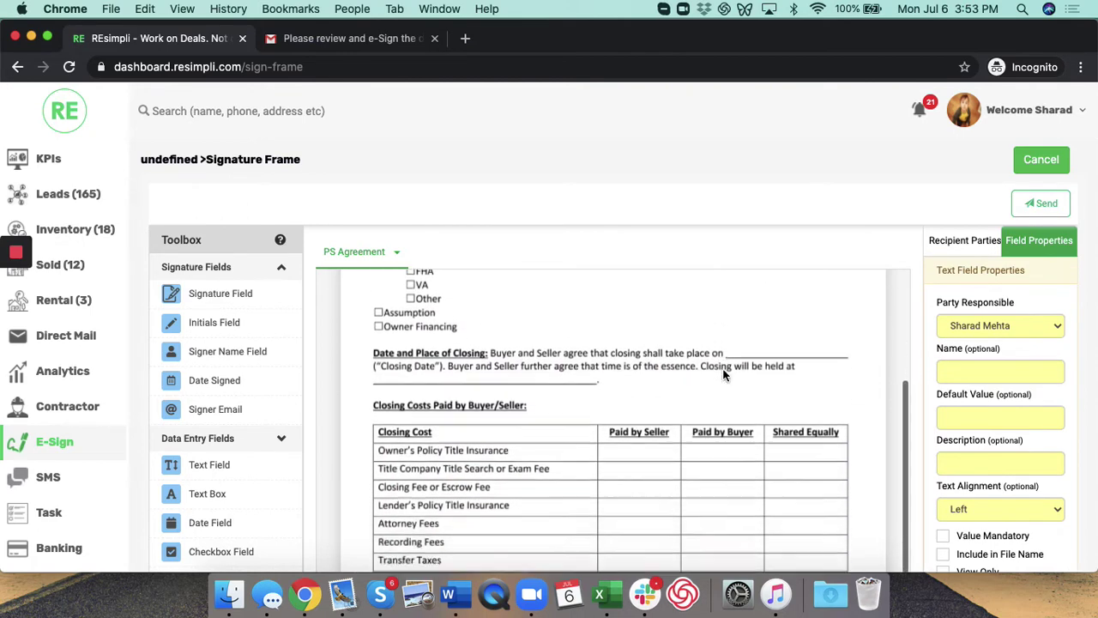
scroll(723, 375, "down", 1)
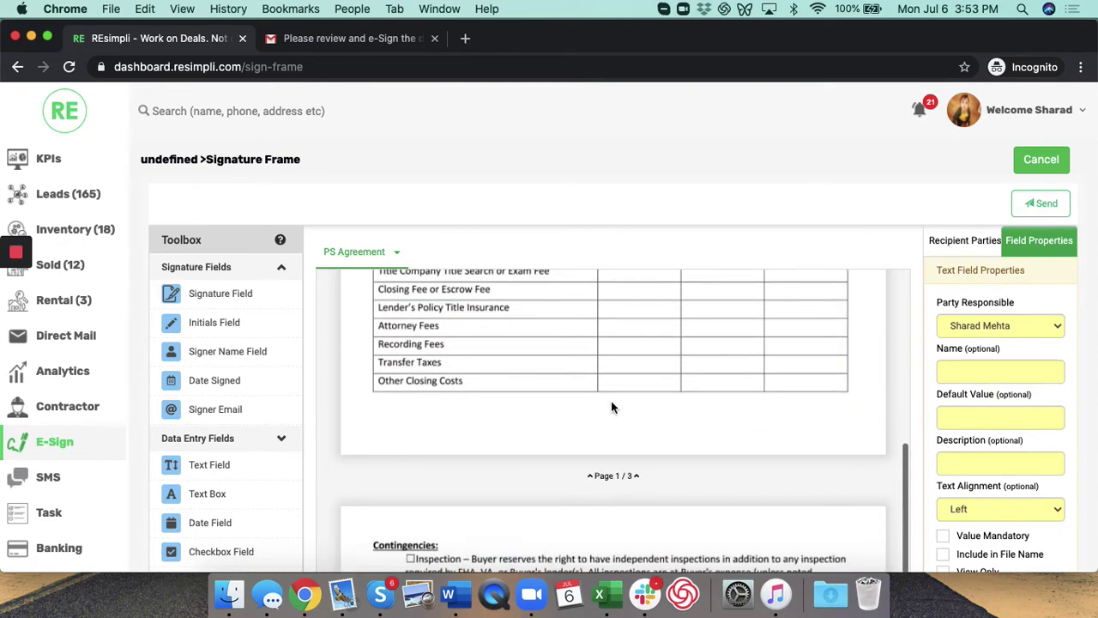
left_click(967, 240)
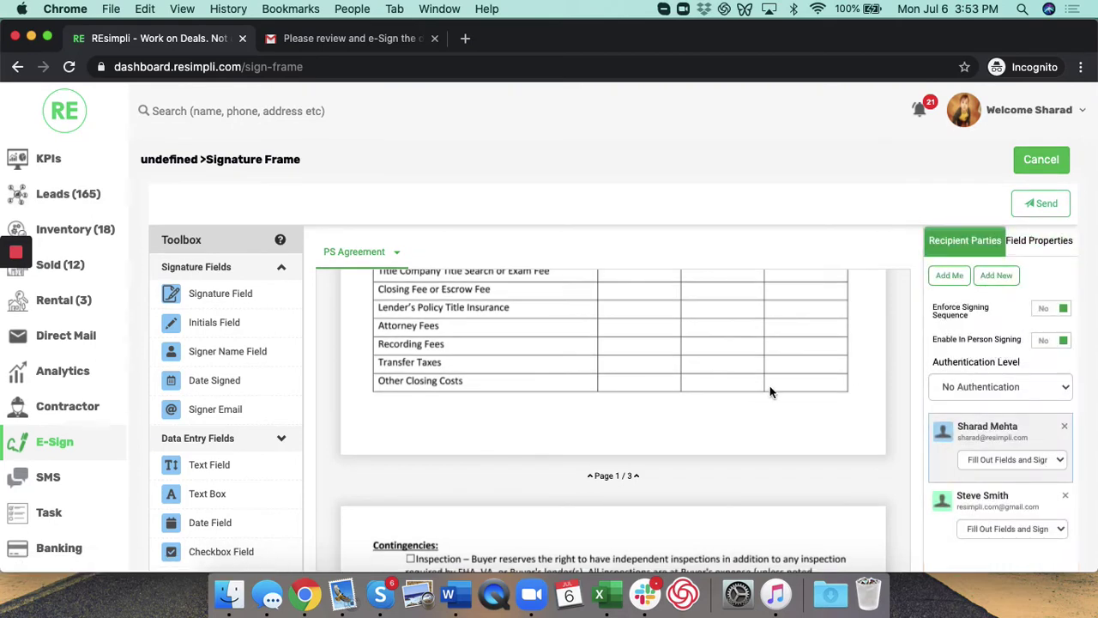
scroll(770, 385, "up", 15)
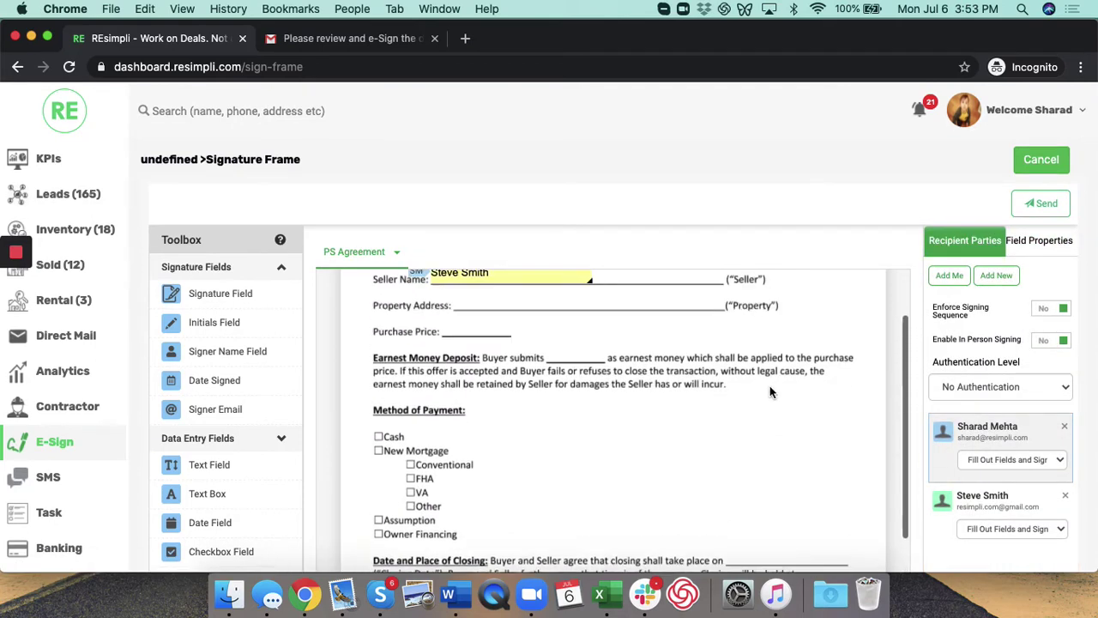
left_click(1044, 311)
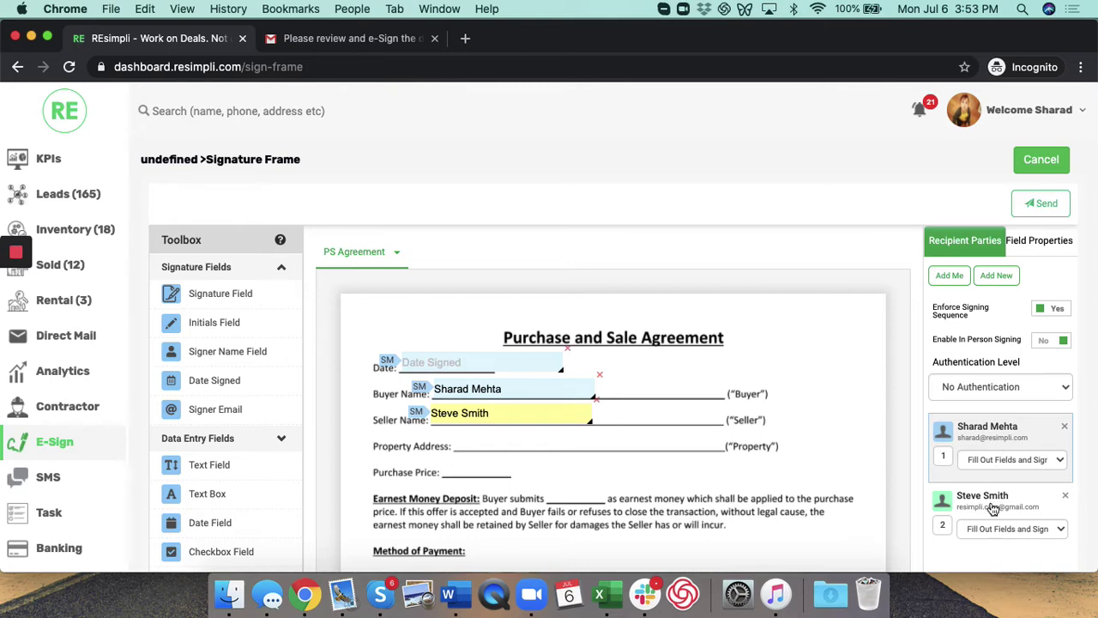
Step: Keep the second party's permission at Fill Out Fields and Sign, then send the agreement
scroll(993, 508, "down", 2)
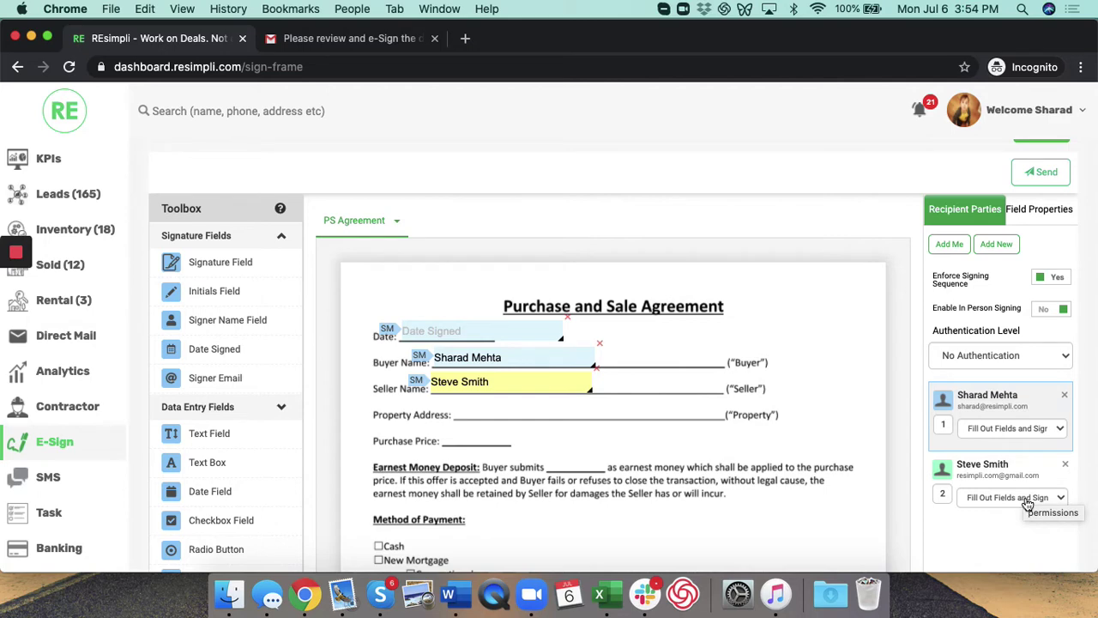
left_click(1028, 503)
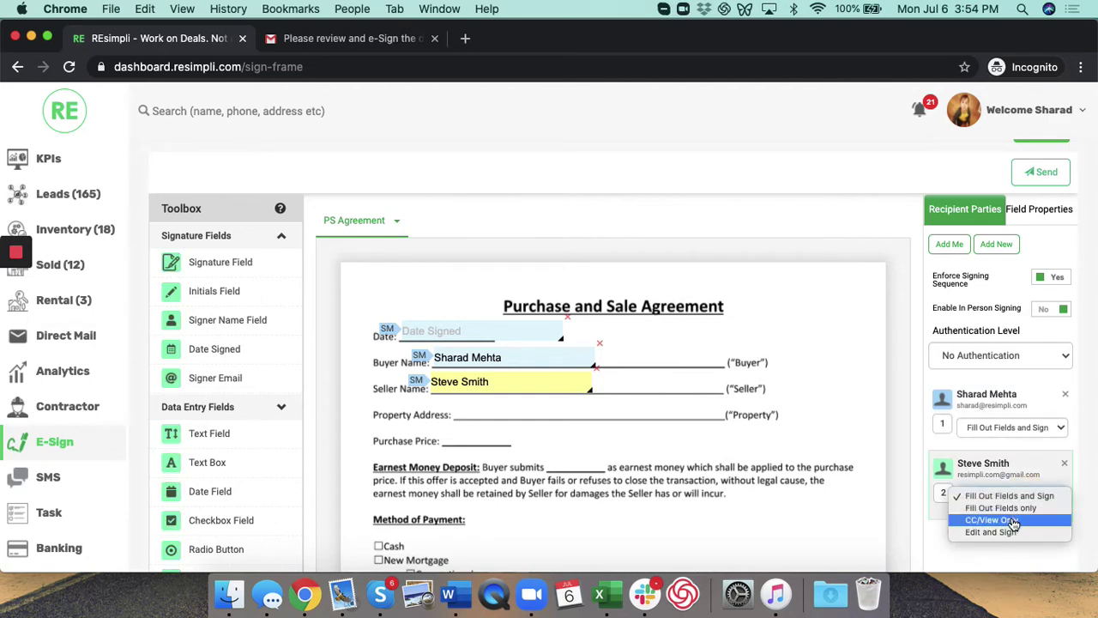
left_click(1002, 521)
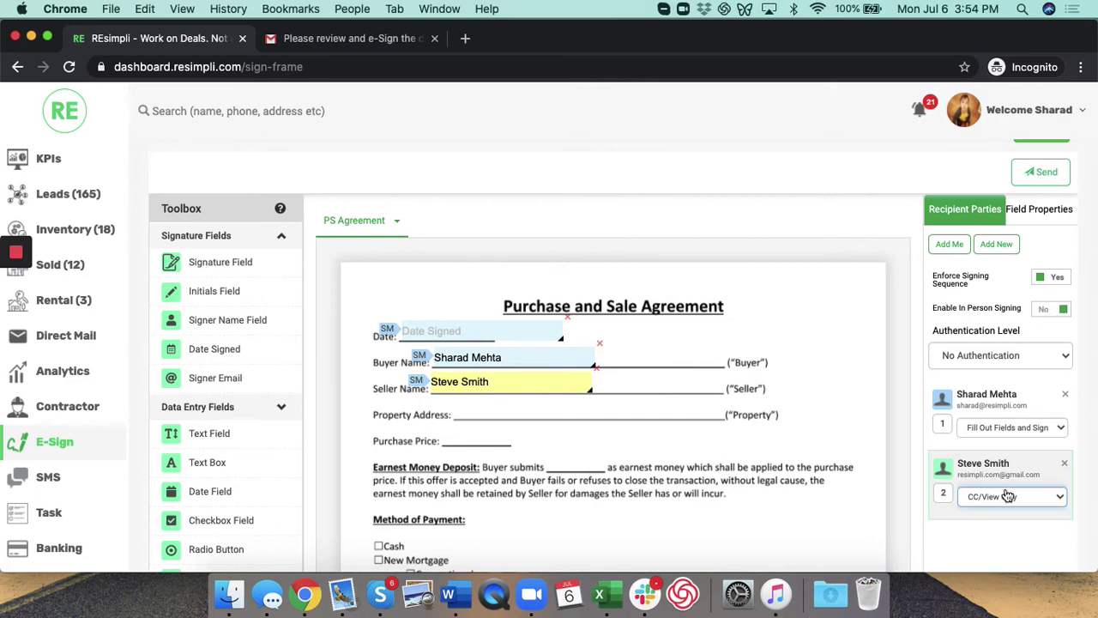
left_click(1008, 496)
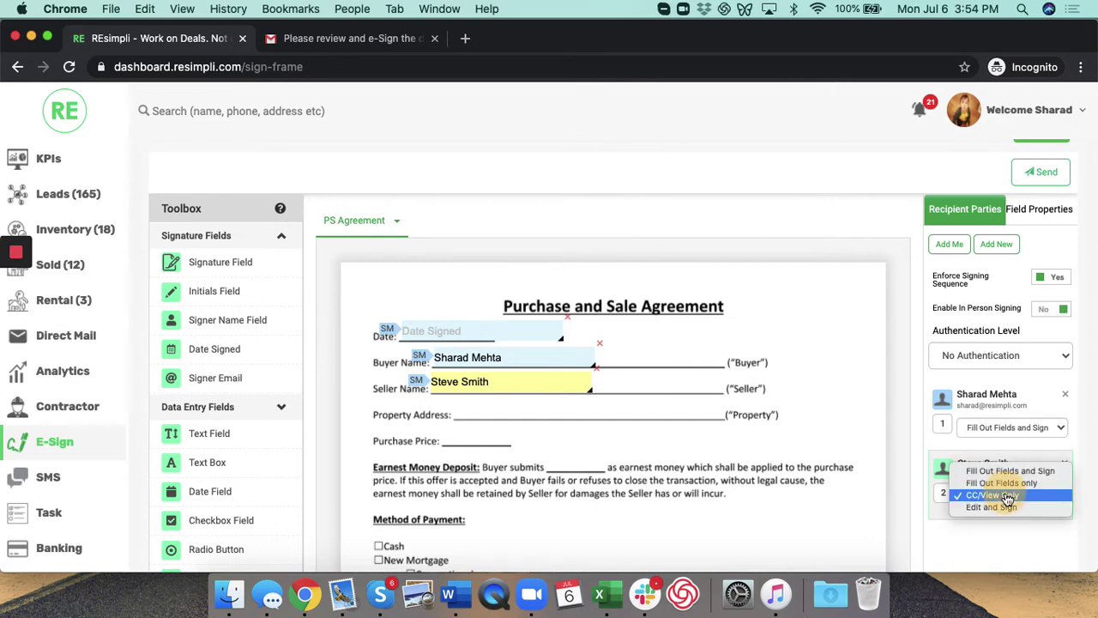
left_click(1000, 470)
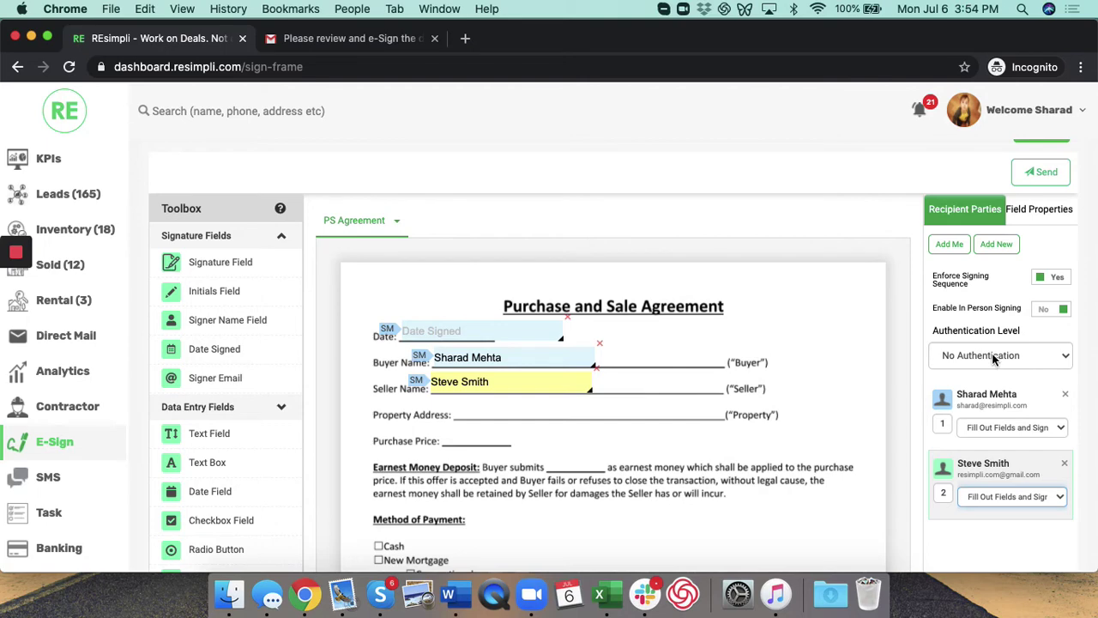
left_click(942, 325)
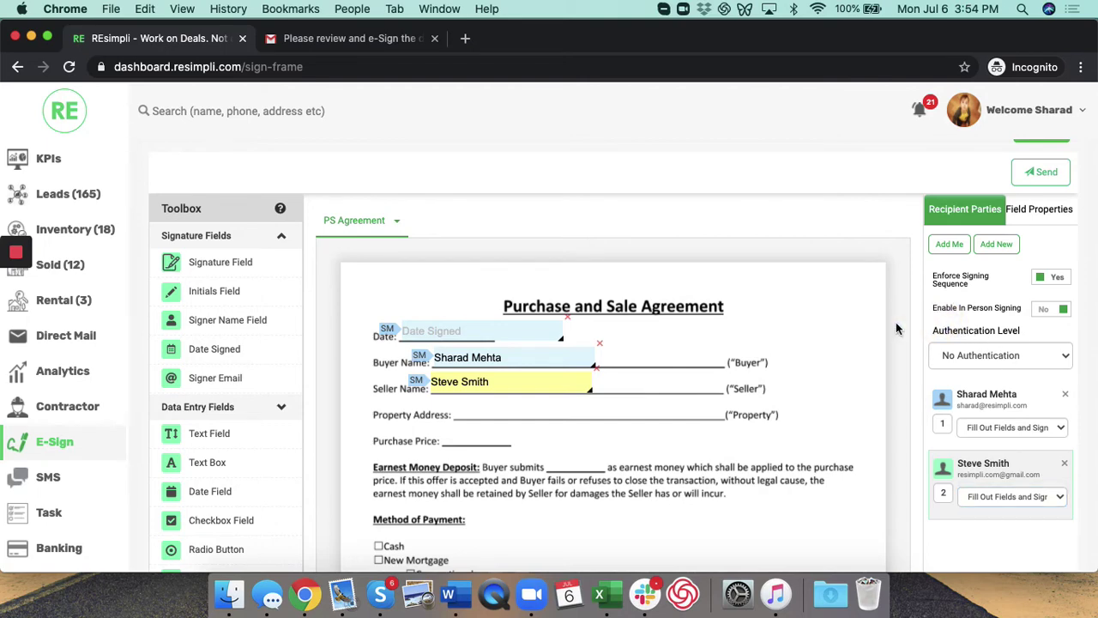
scroll(766, 380, "up", 2)
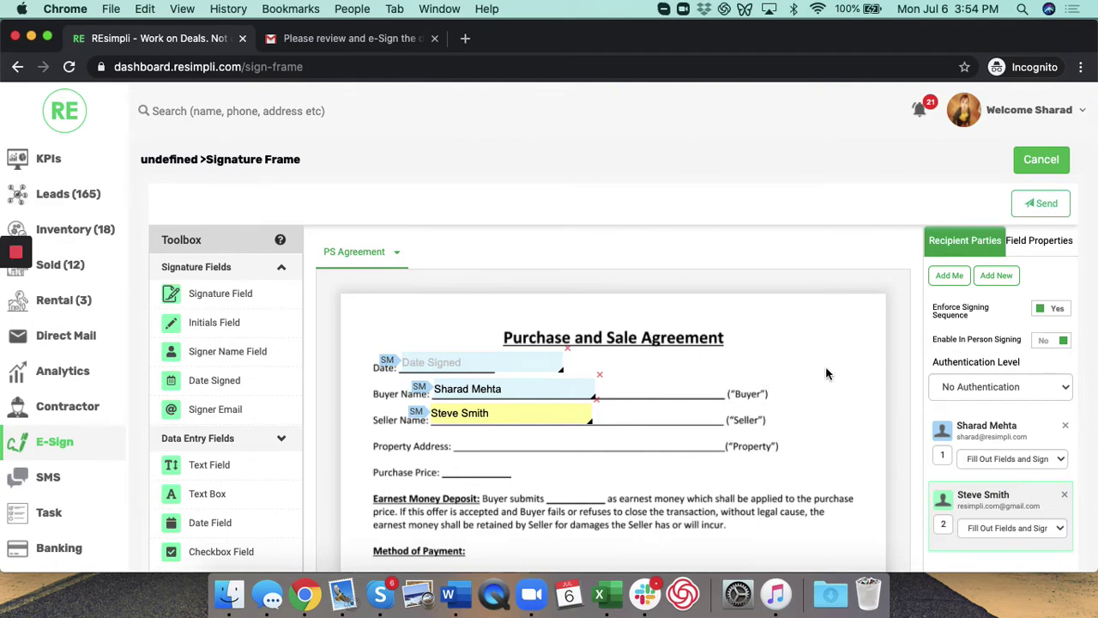
left_click(1049, 206)
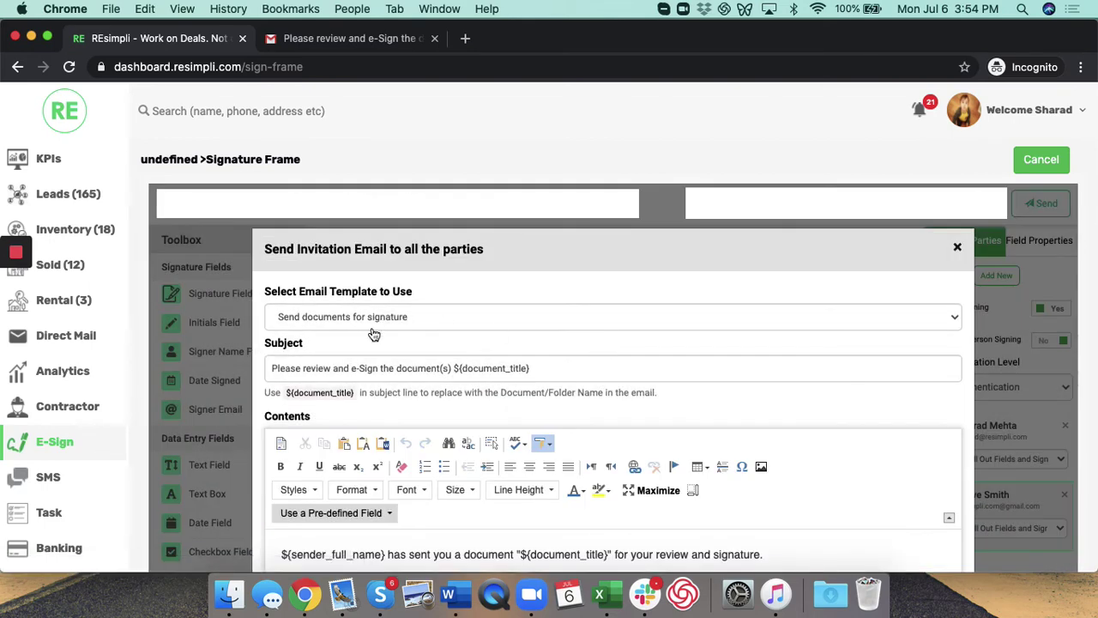
Step: Send the invitation using the 'Send documents for signature' template and dismiss the success message
scroll(327, 374, "down", 3)
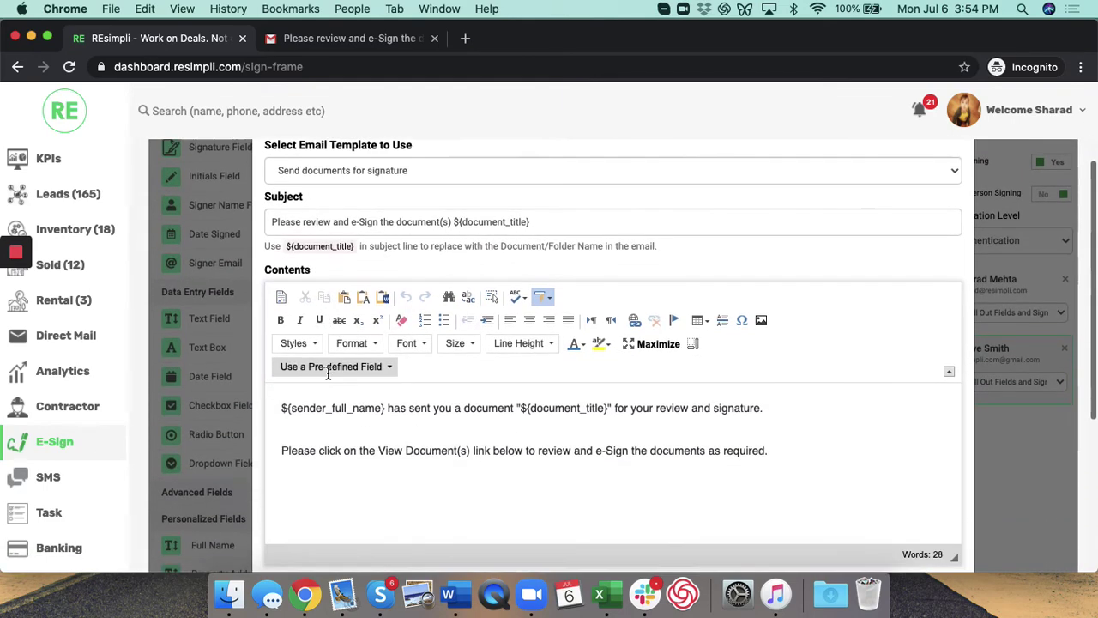
left_click_drag(278, 407, 449, 473)
scroll(635, 447, "down", 4)
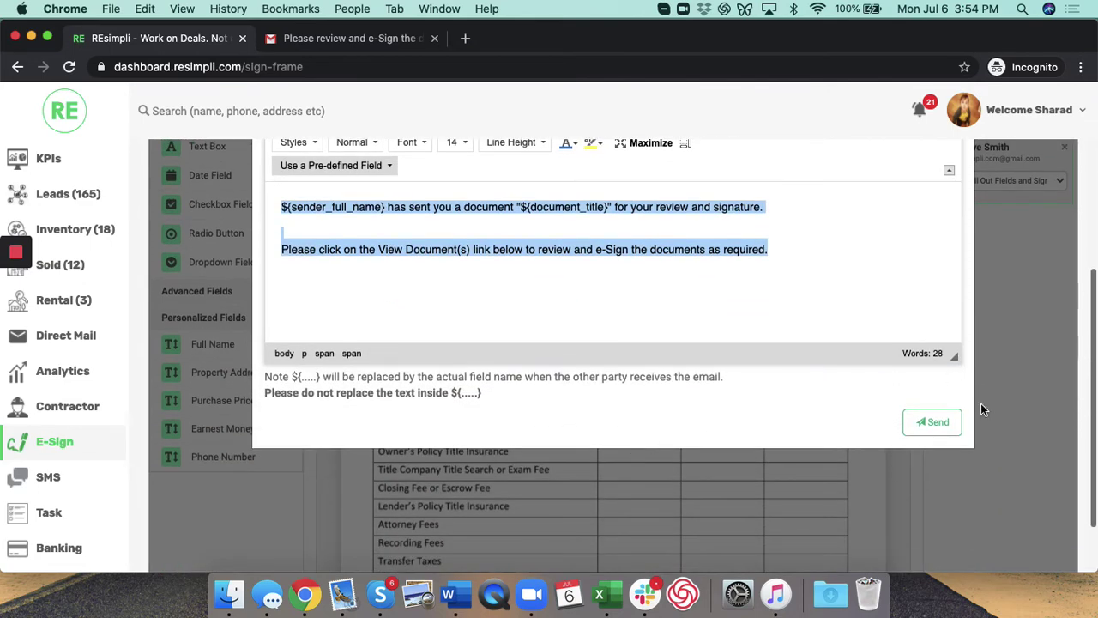
left_click(933, 423)
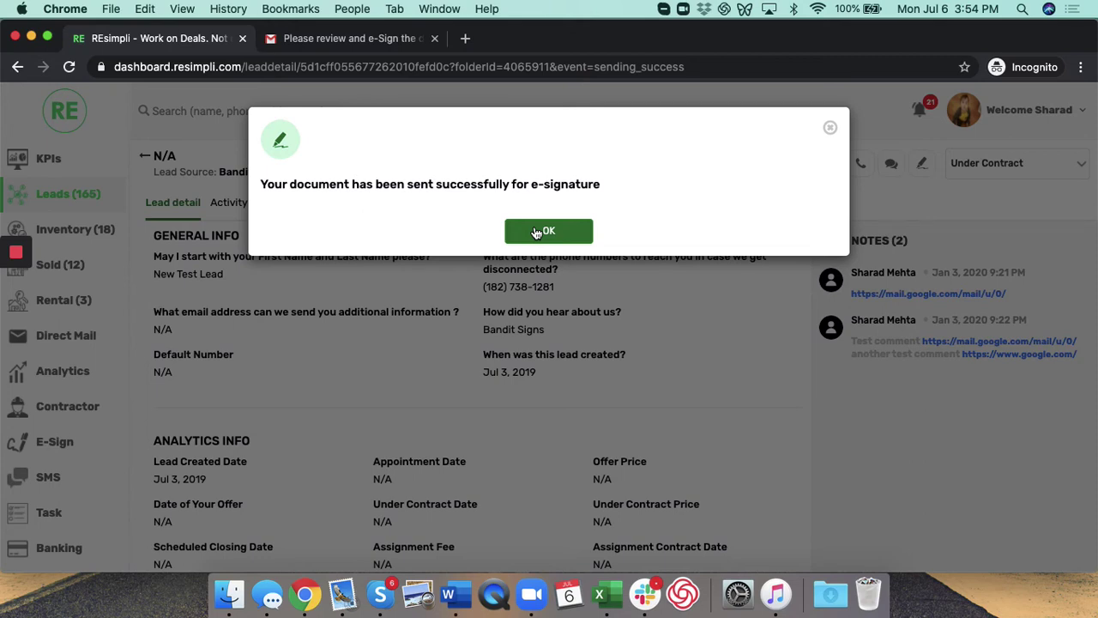
left_click(535, 232)
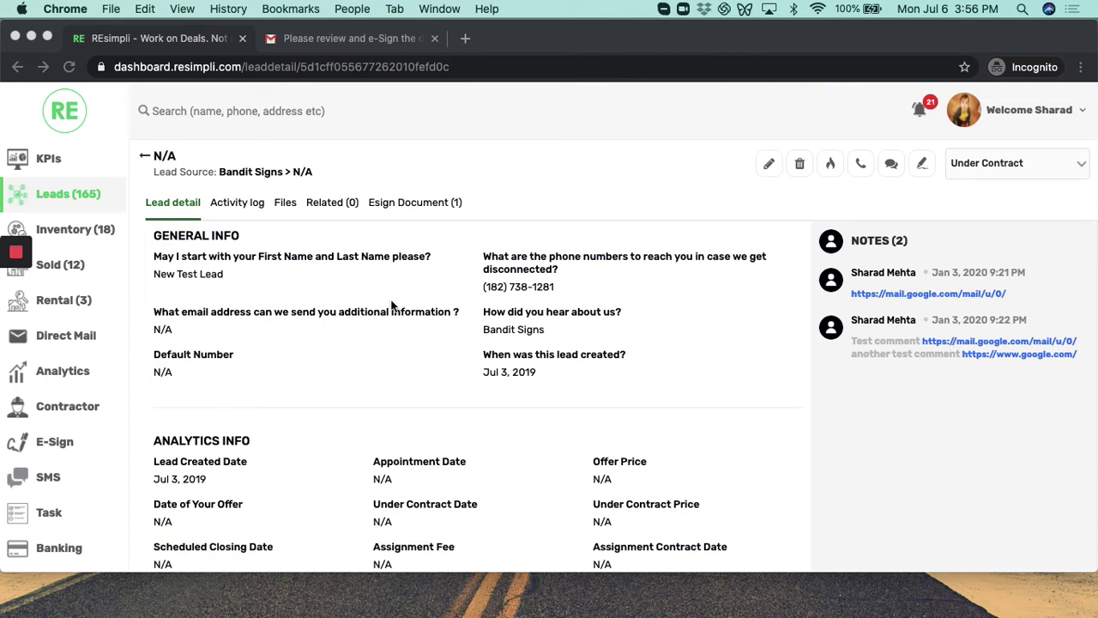
Step: In the eSignGenie invitation e-mail, open the PS Agreement via View Document(s)
left_click(351, 40)
scroll(449, 300, "down", 1)
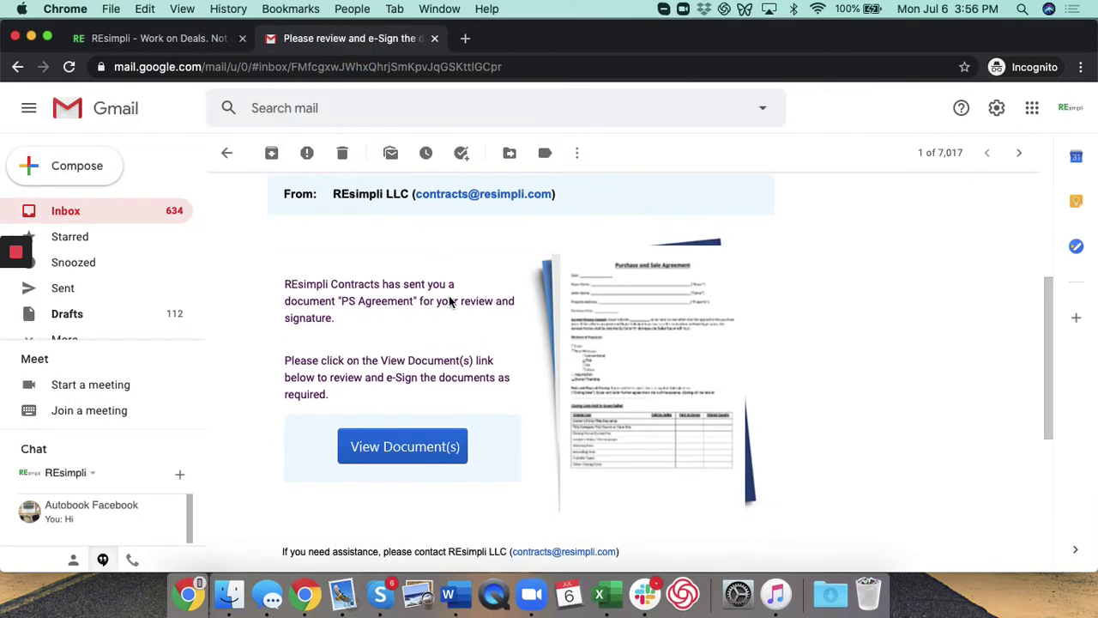
scroll(421, 302, "up", 3)
scroll(416, 306, "down", 1)
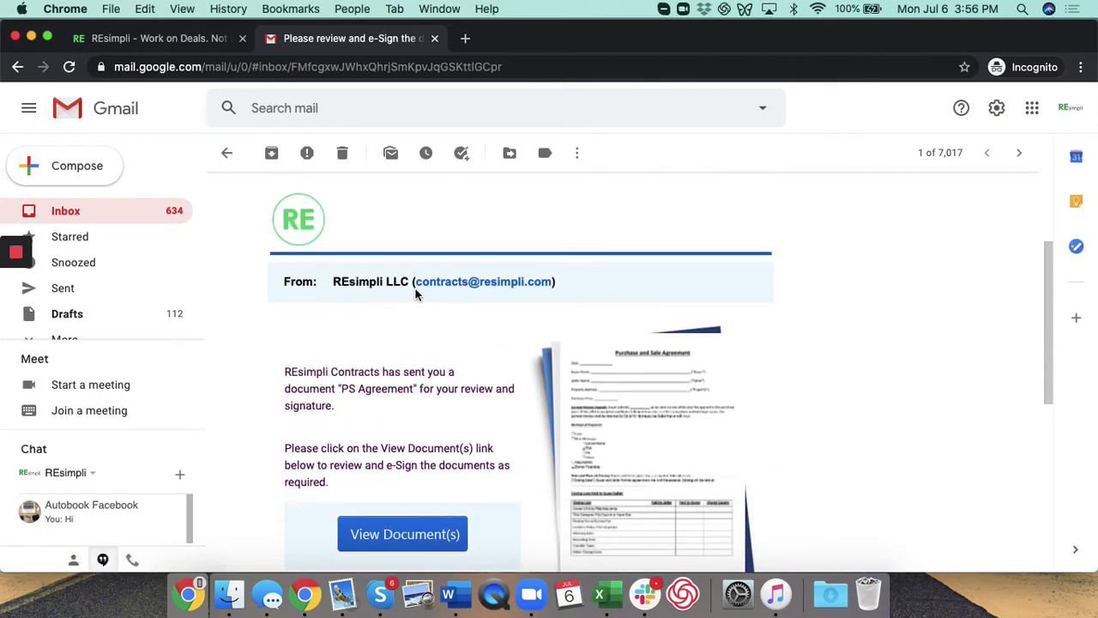
scroll(475, 290, "down", 3)
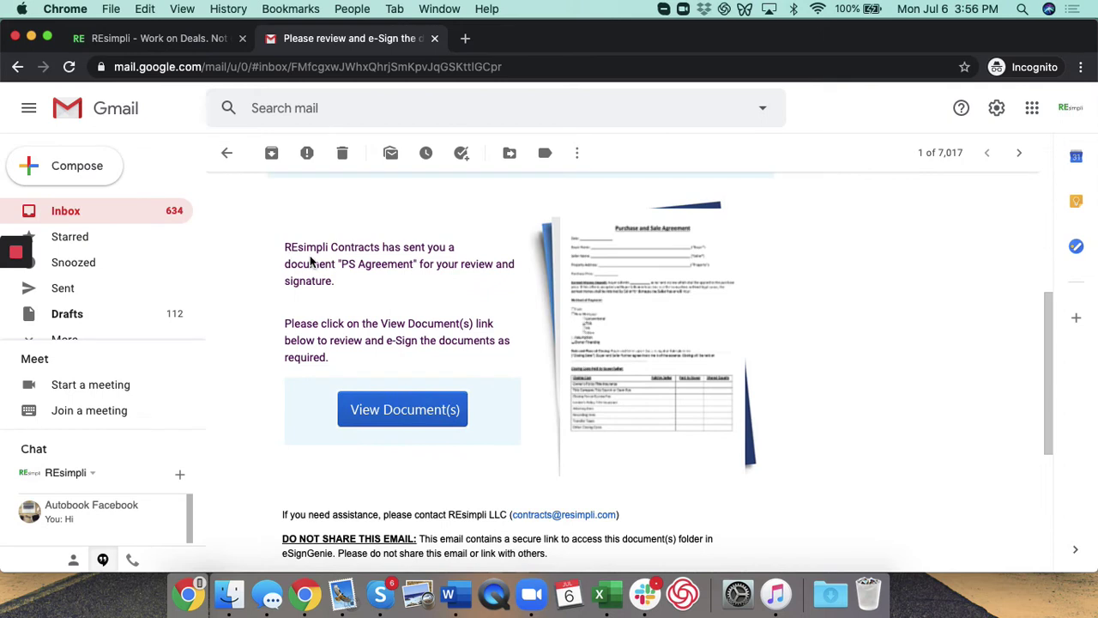
left_click_drag(286, 241, 390, 369)
scroll(351, 358, "down", 1)
left_click(390, 369)
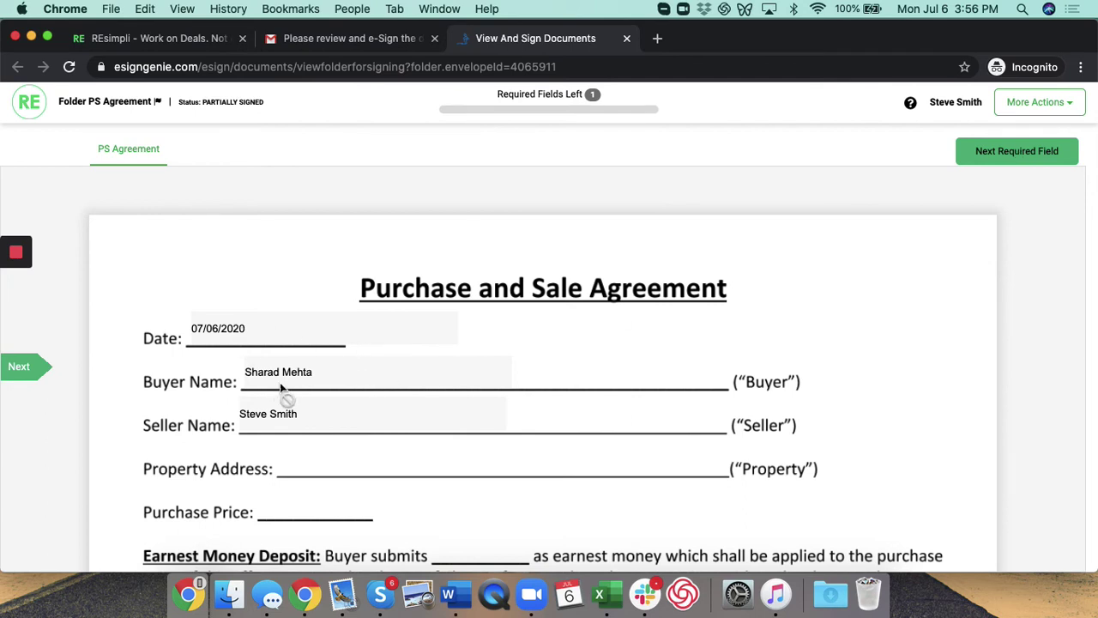
Step: Fill the remaining Seller Signature field with a thin cursive typed signature
left_click(1019, 154)
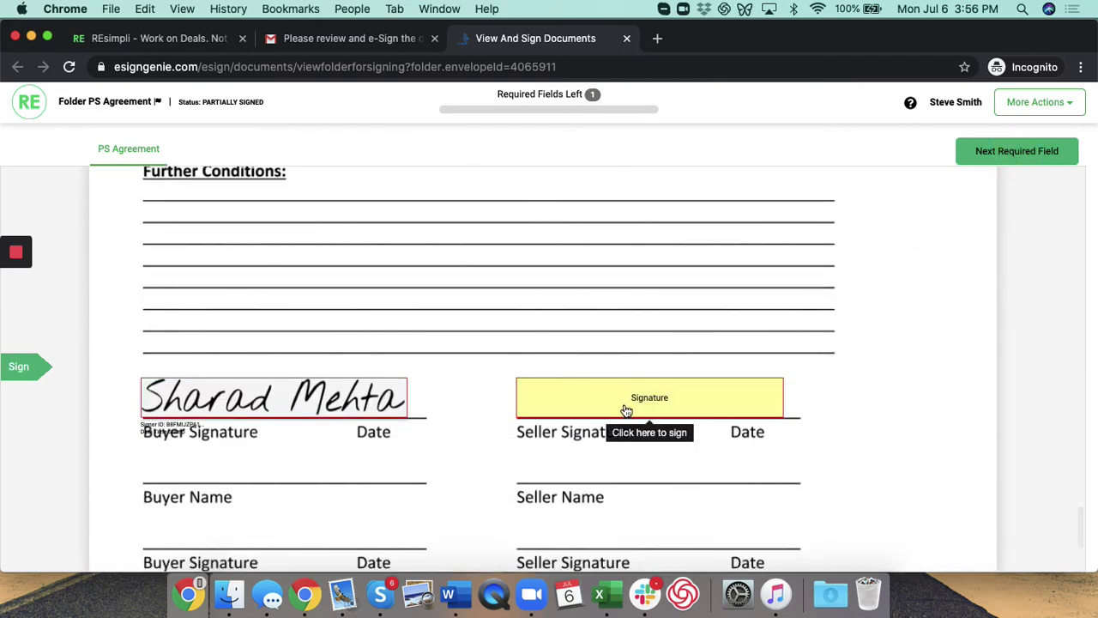
left_click(627, 409)
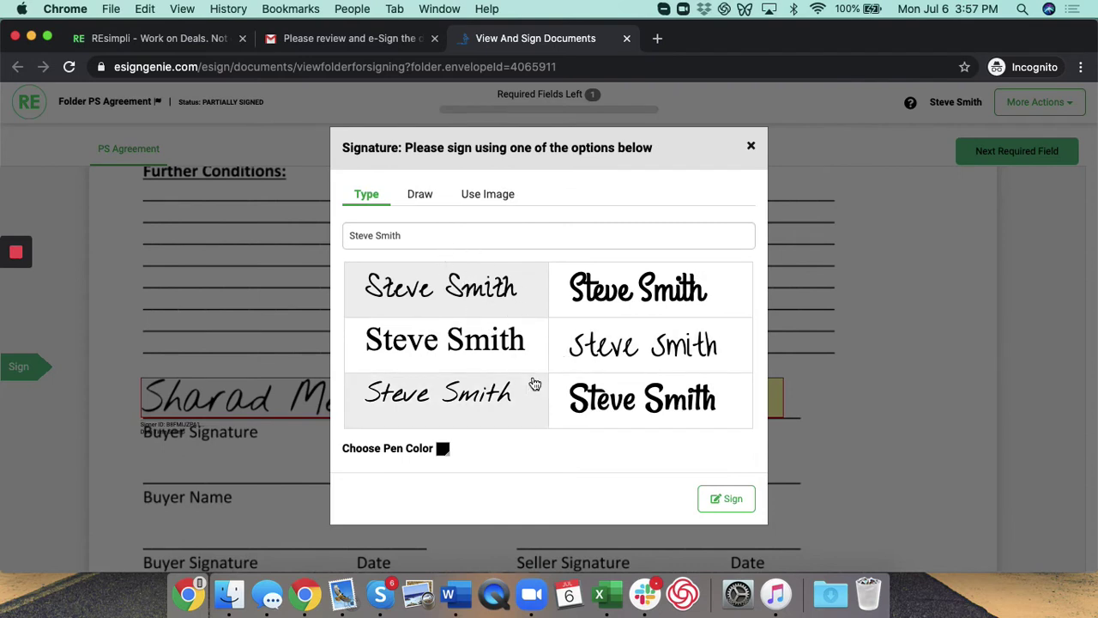
left_click(424, 200)
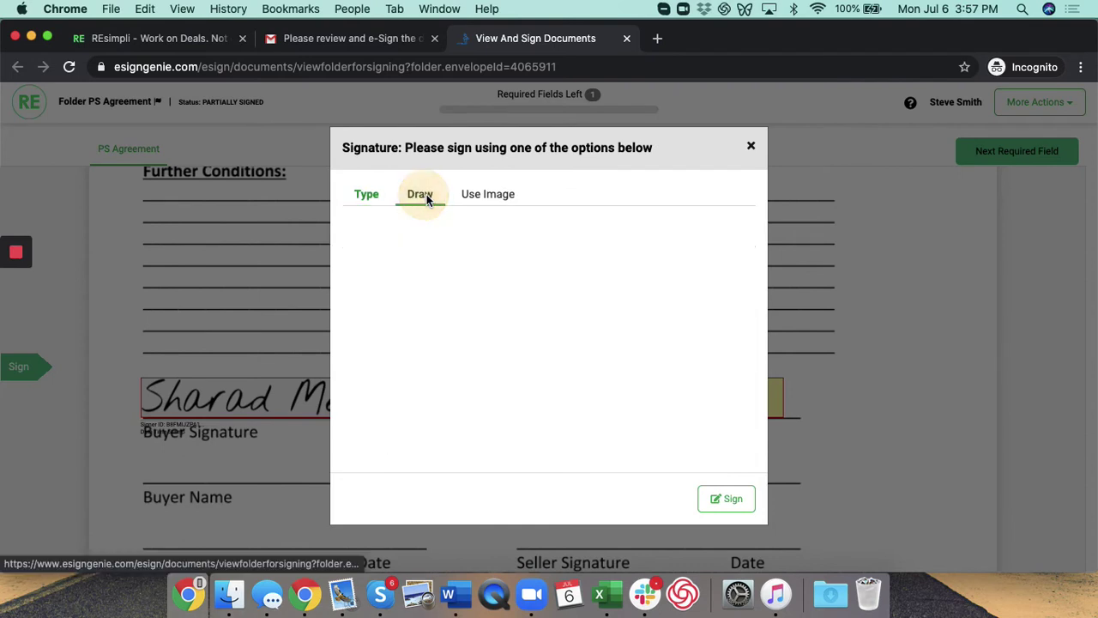
mouse_move(449, 326)
left_mouse_down()
mouse_move(471, 368)
mouse_move(575, 255)
mouse_move(513, 304)
left_mouse_up()
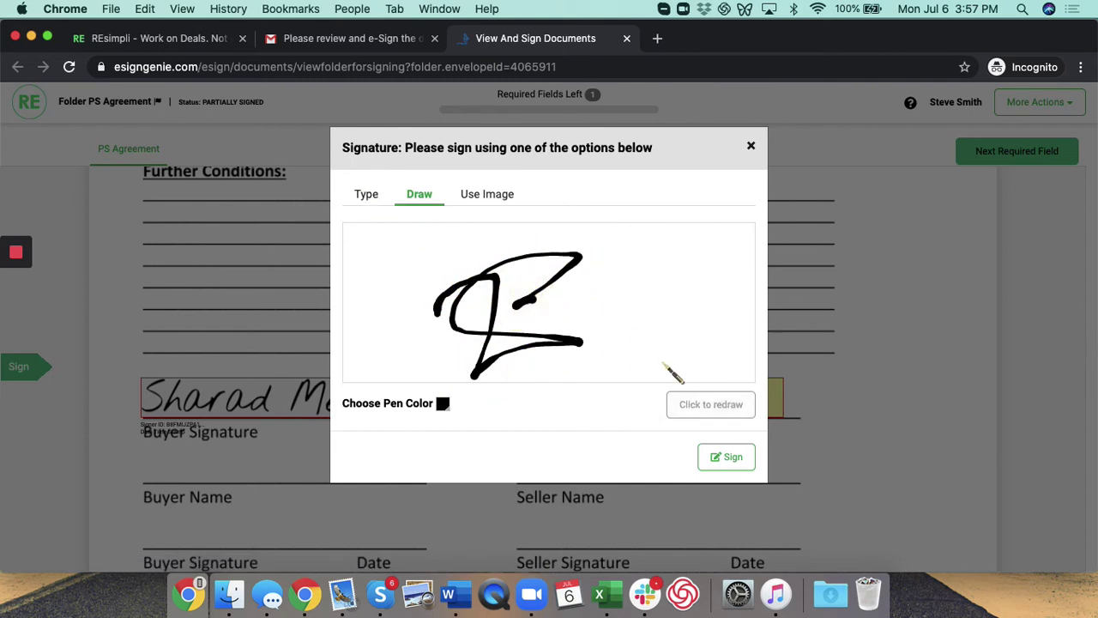
left_click(368, 193)
left_click(601, 343)
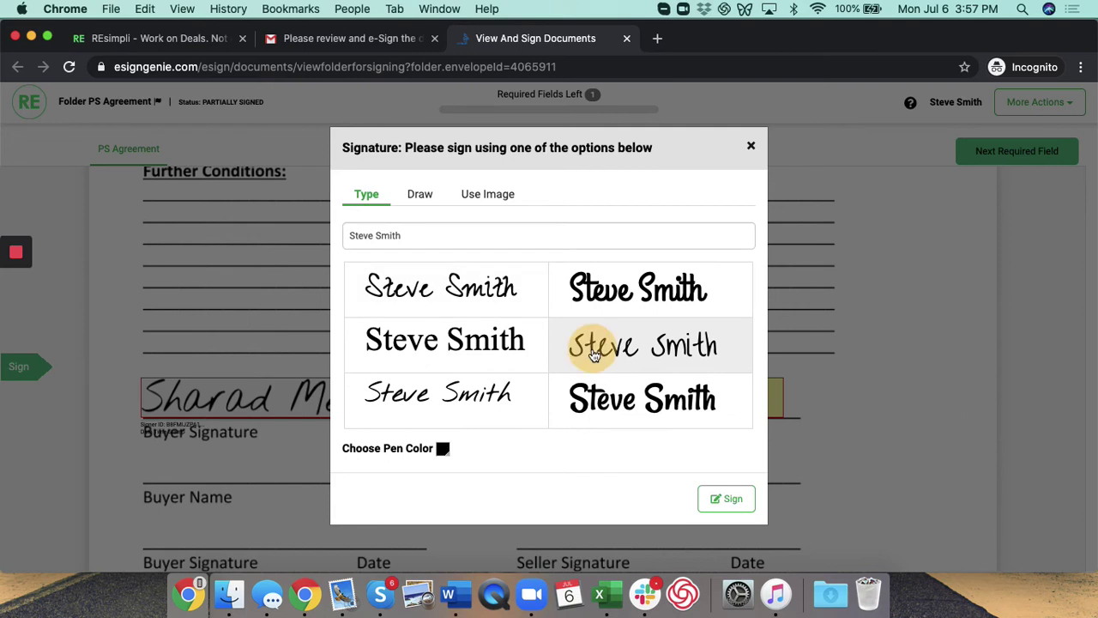
left_click(736, 509)
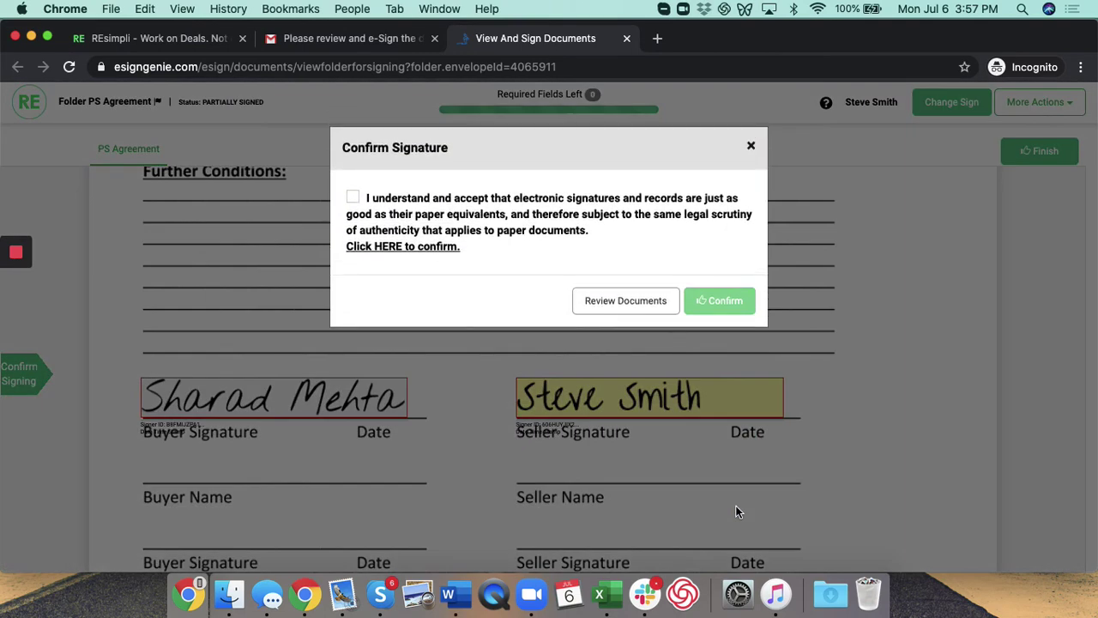
Step: Accept the electronic signature consent, confirm the signature, and return to the REsimpli lead
left_click(353, 200)
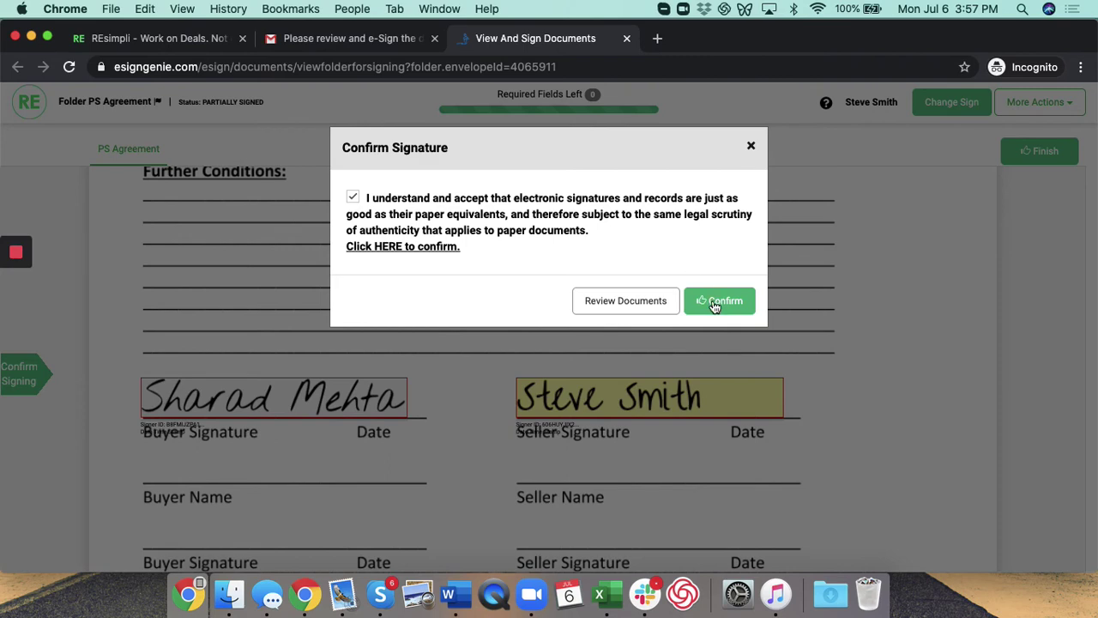
left_click(714, 301)
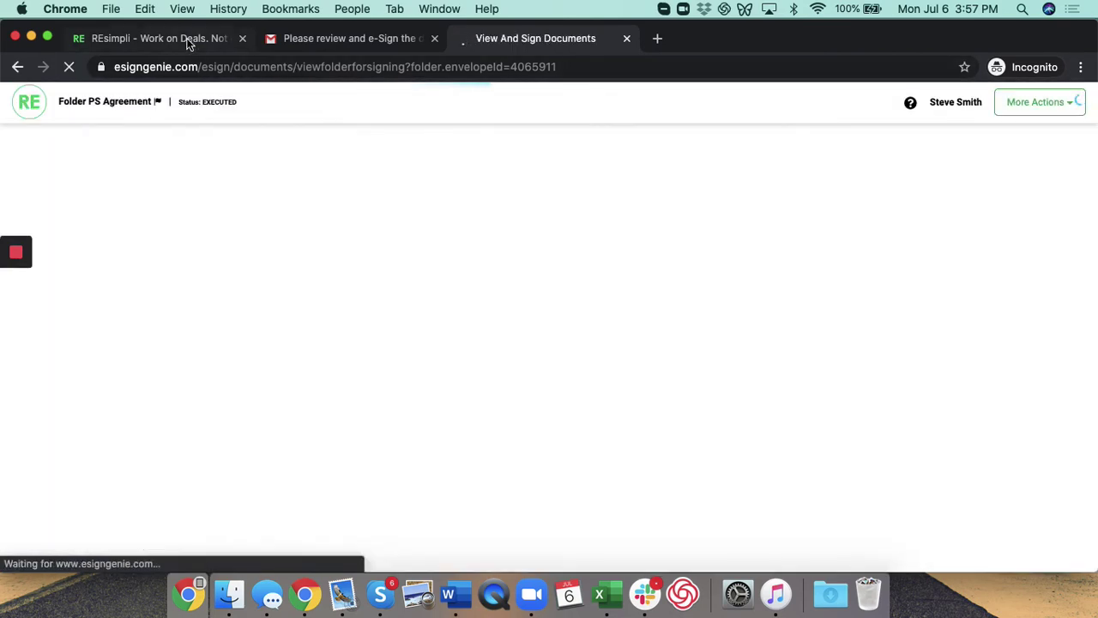
left_click(187, 37)
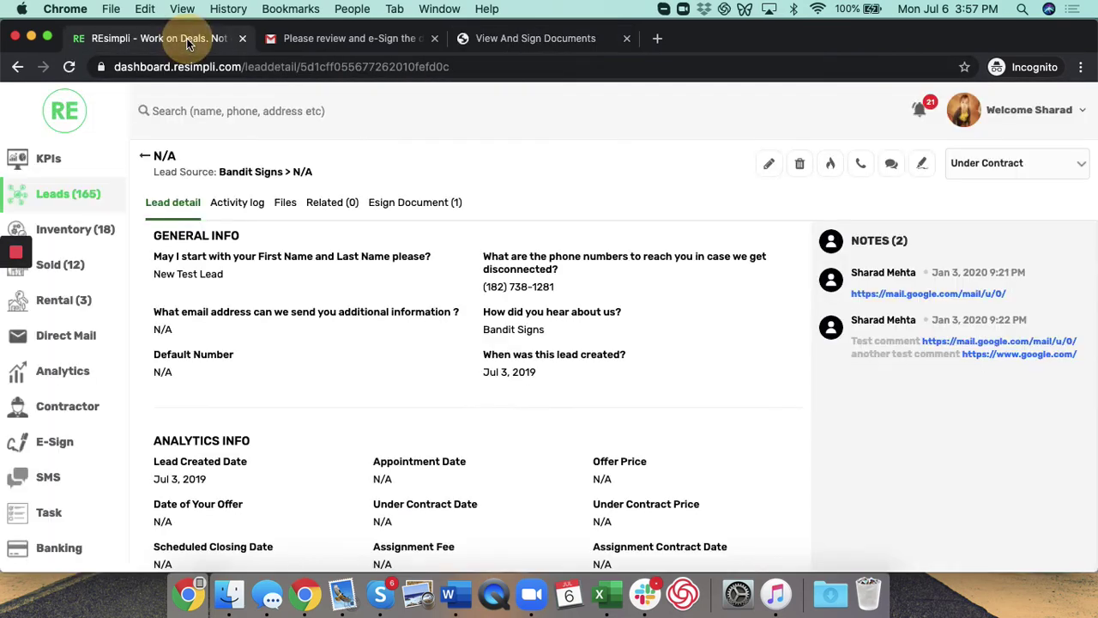
Step: Refresh the lead's Esign Document (1) list and open the PS Agreement folder, now EXECUTED
left_click(425, 204)
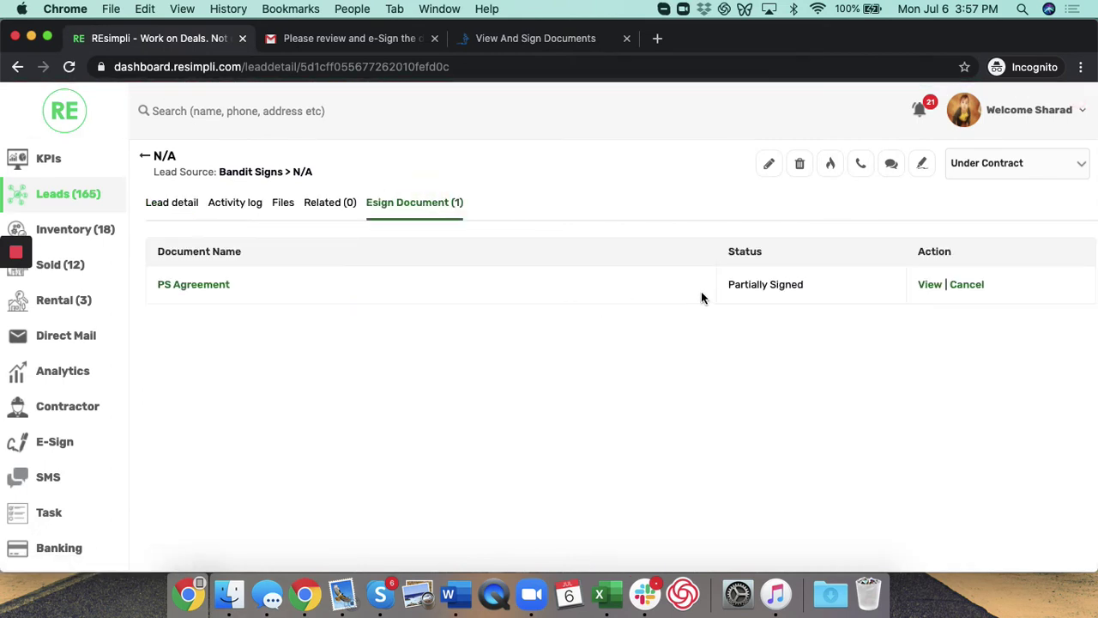
key("super+r")
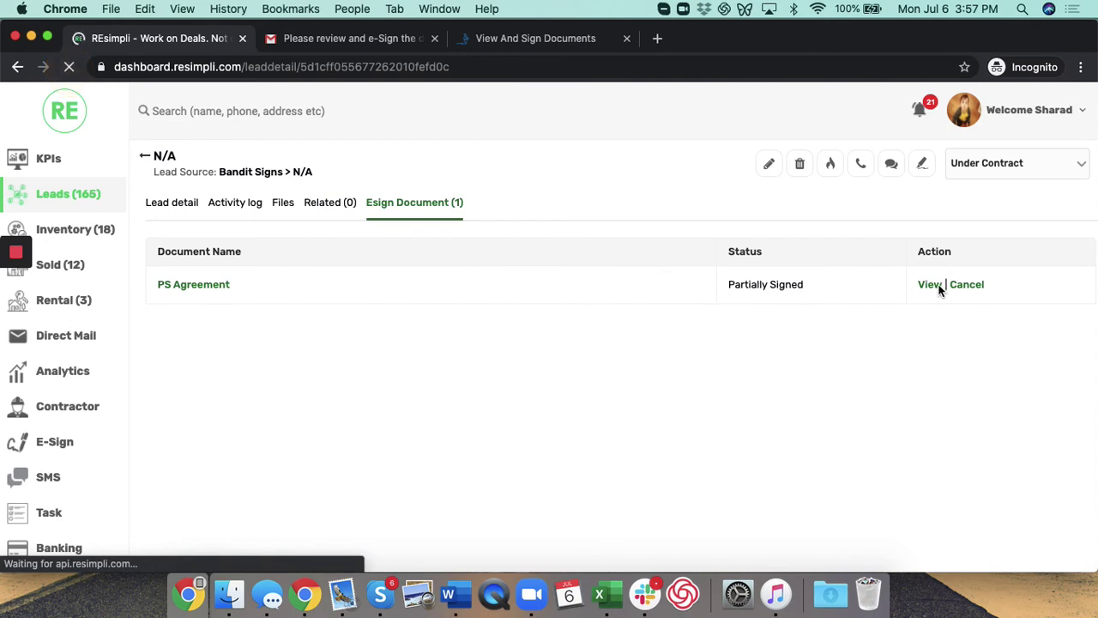
left_click(392, 202)
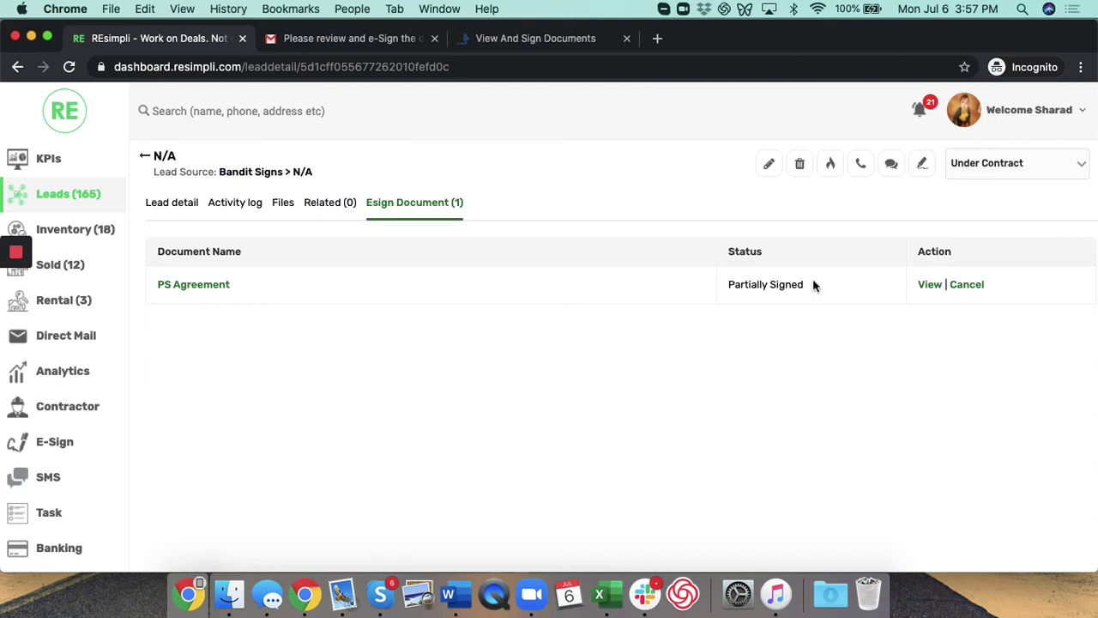
left_click(933, 284)
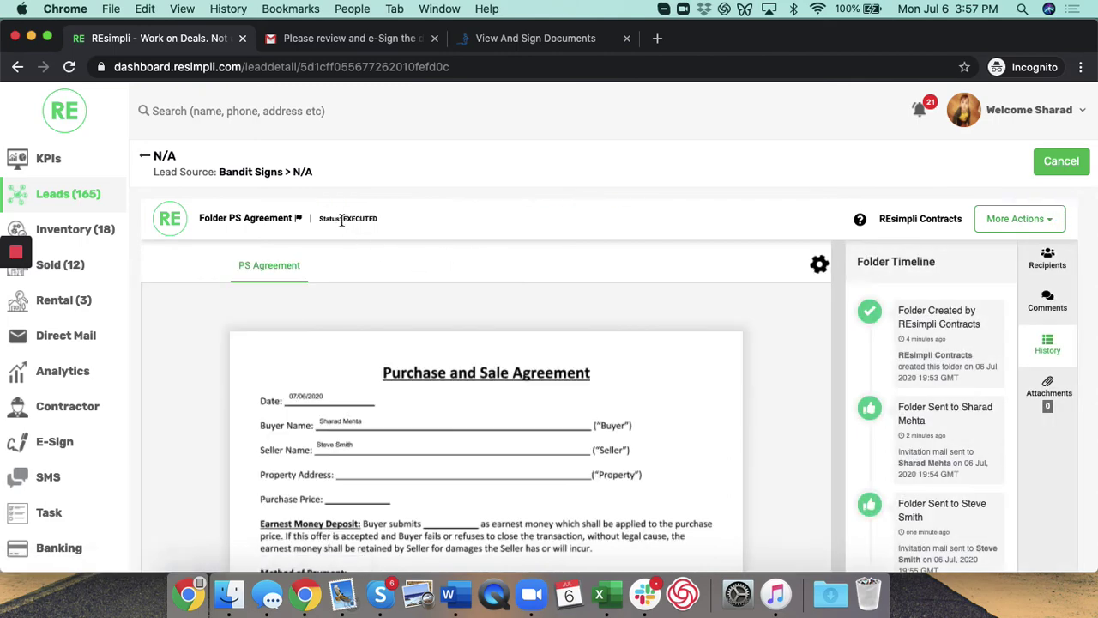
scroll(566, 421, "down", 10)
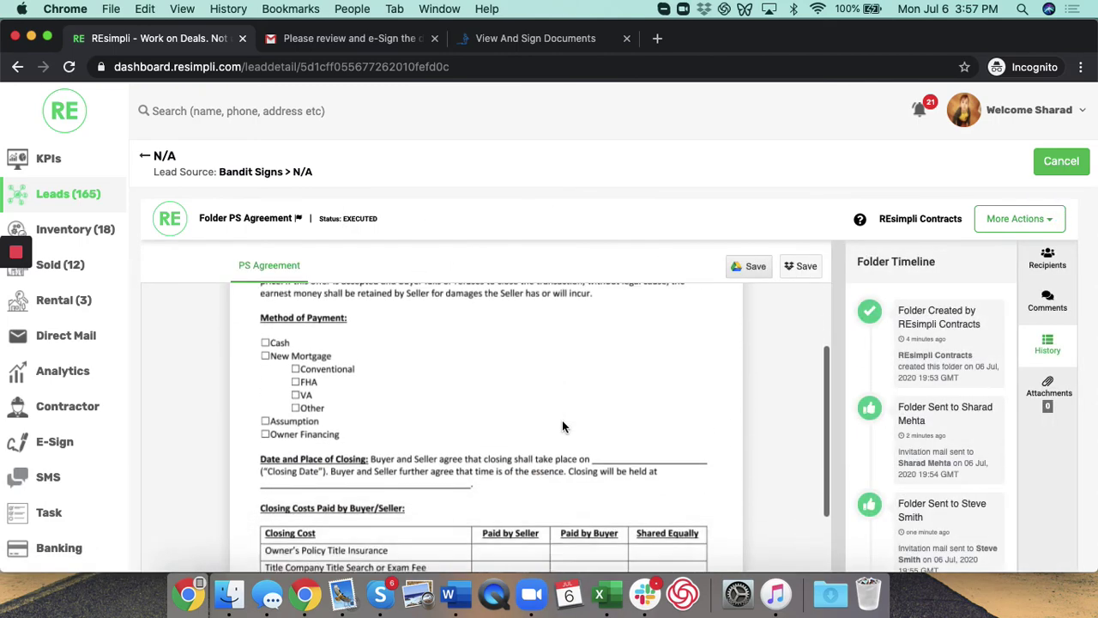
scroll(562, 420, "down", 15)
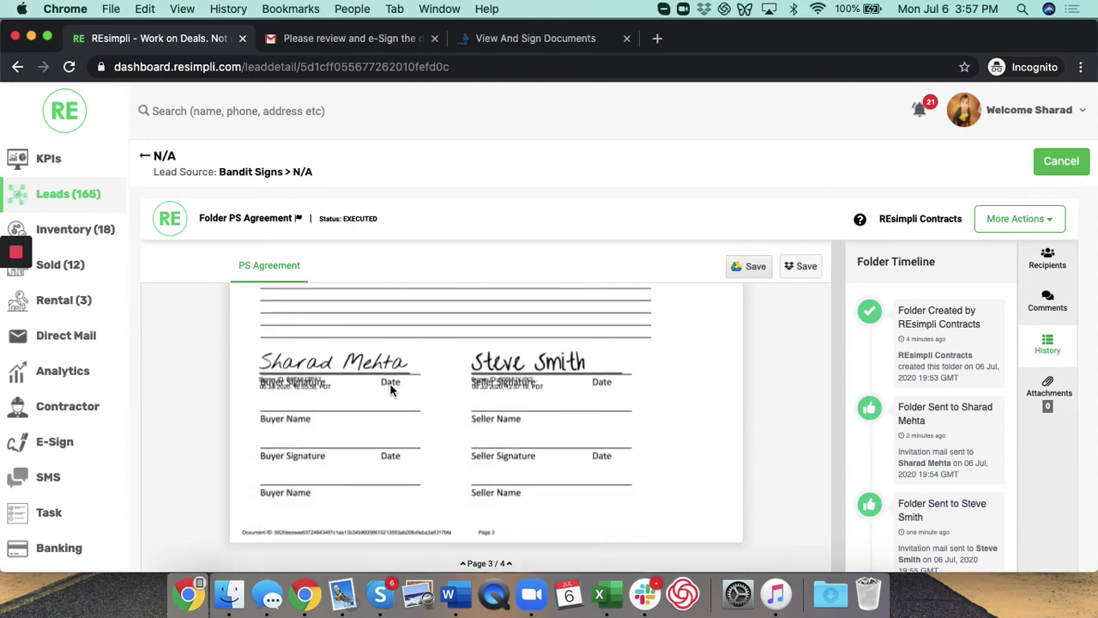
scroll(476, 425, "down", 5)
scroll(476, 426, "down", 2)
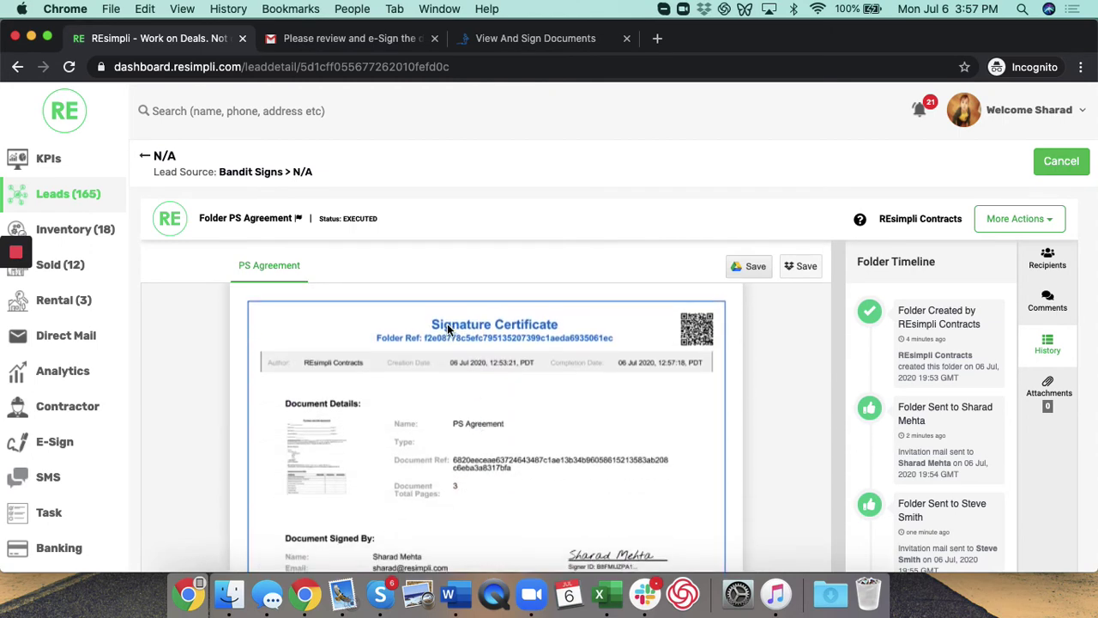
scroll(447, 330, "down", 1)
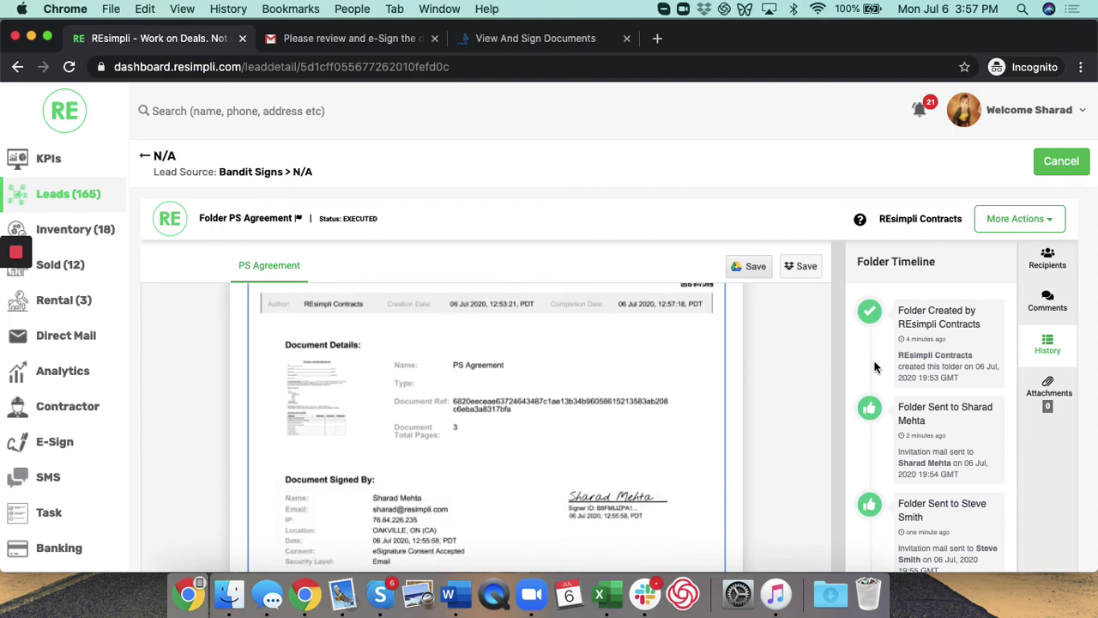
scroll(903, 346, "down", 3)
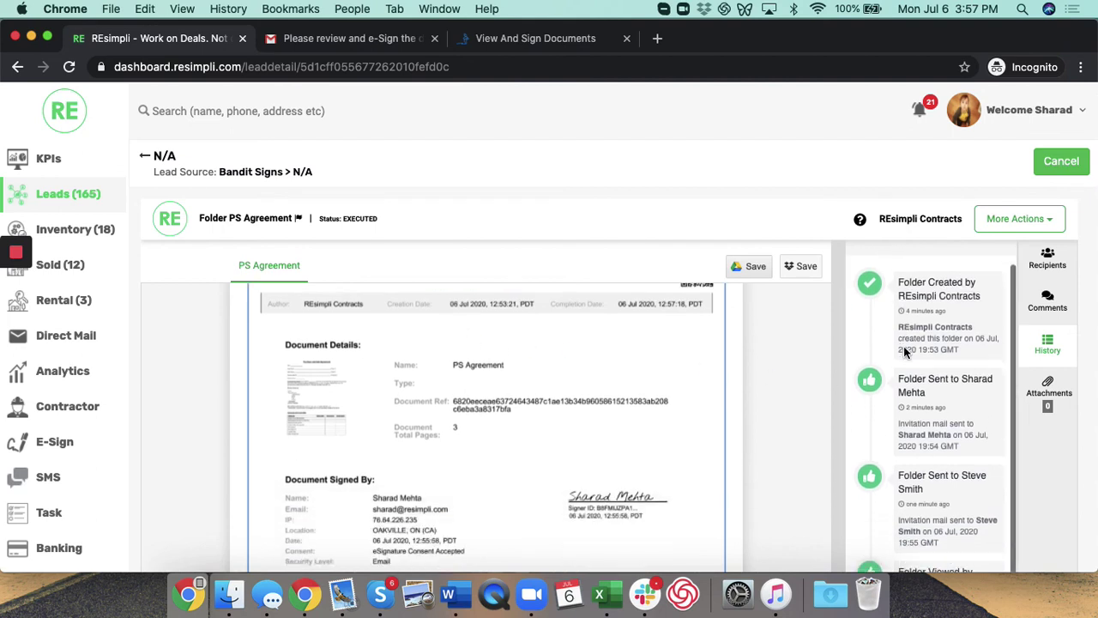
scroll(904, 346, "up", 3)
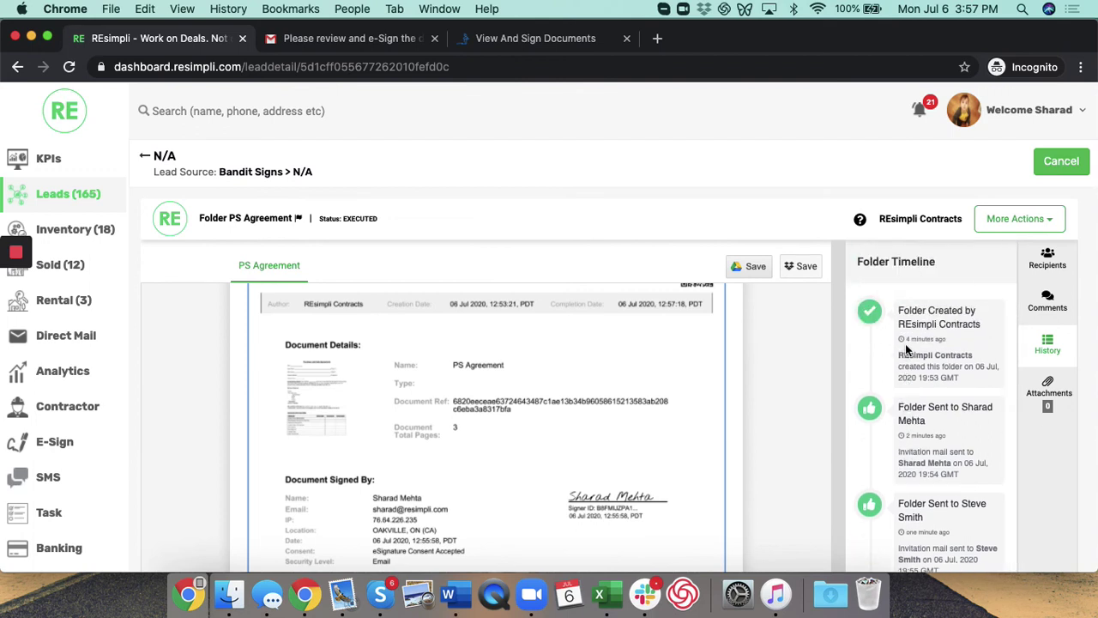
scroll(932, 327, "down", 3)
scroll(931, 322, "down", 5)
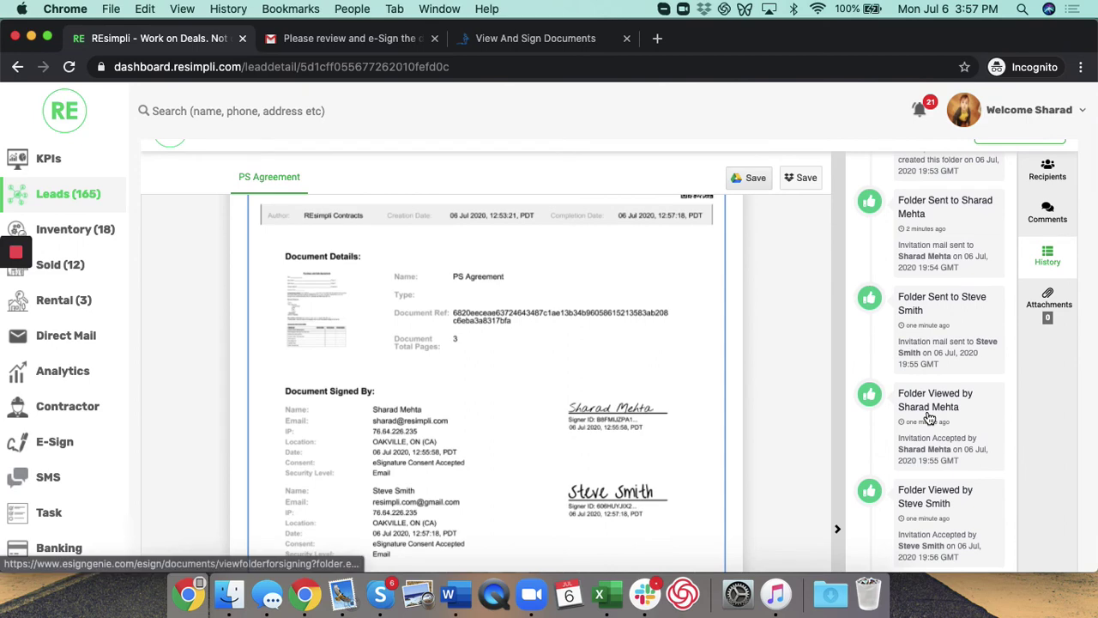
scroll(935, 386, "down", 2)
scroll(936, 397, "down", 5)
scroll(935, 397, "up", 5)
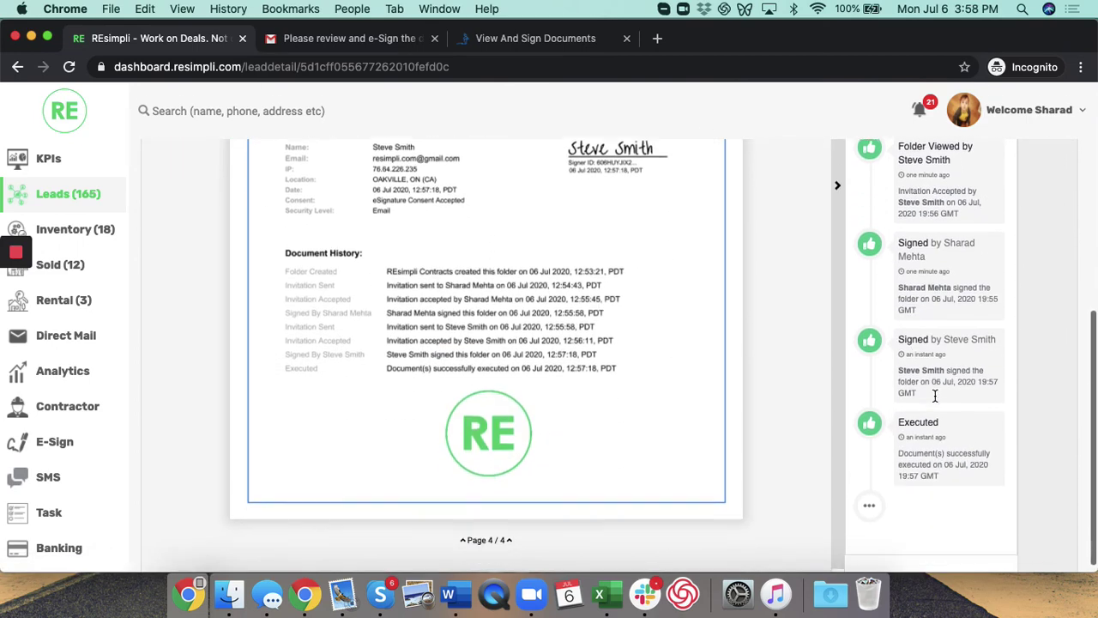
scroll(505, 377, "up", 15)
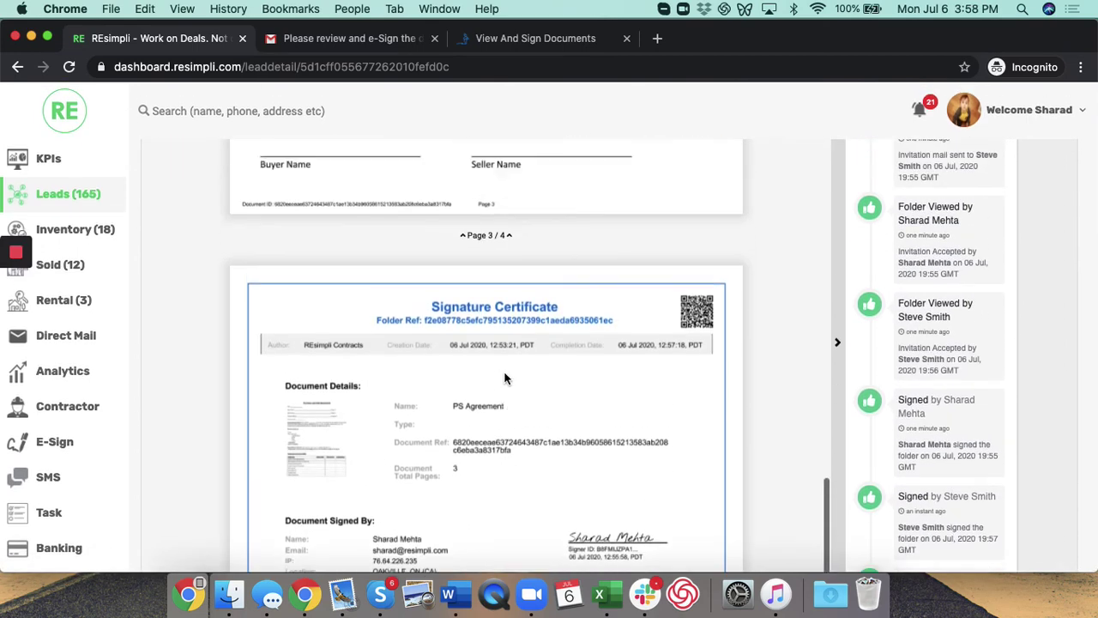
scroll(505, 378, "up", 3)
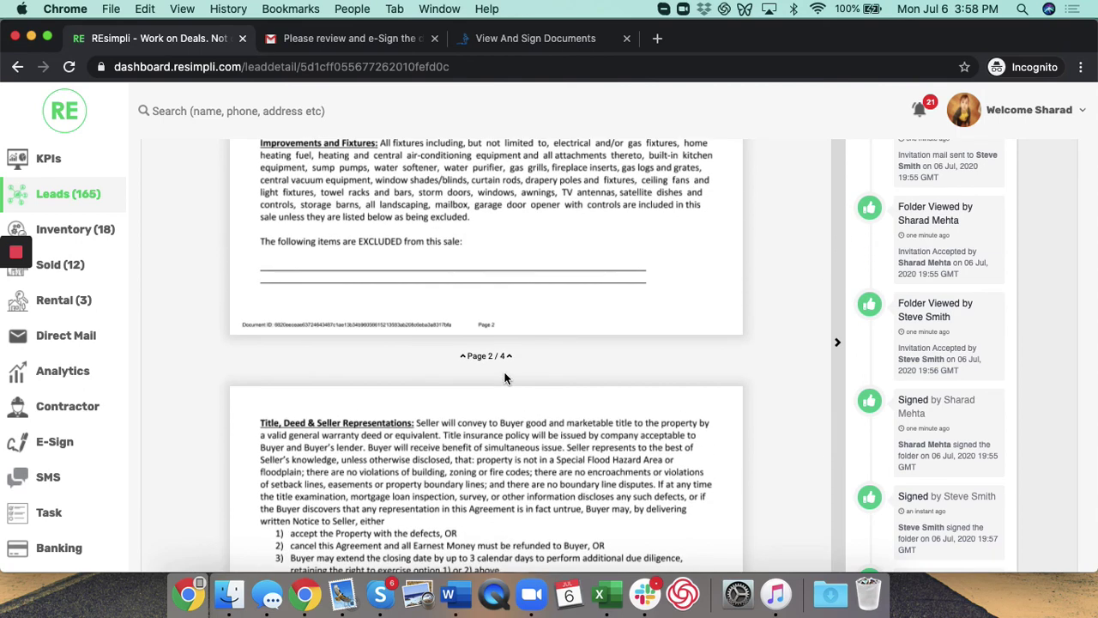
Step: Show the E-Sign Documents list and highlight BLSWALLET-1's Completed status
left_click(52, 441)
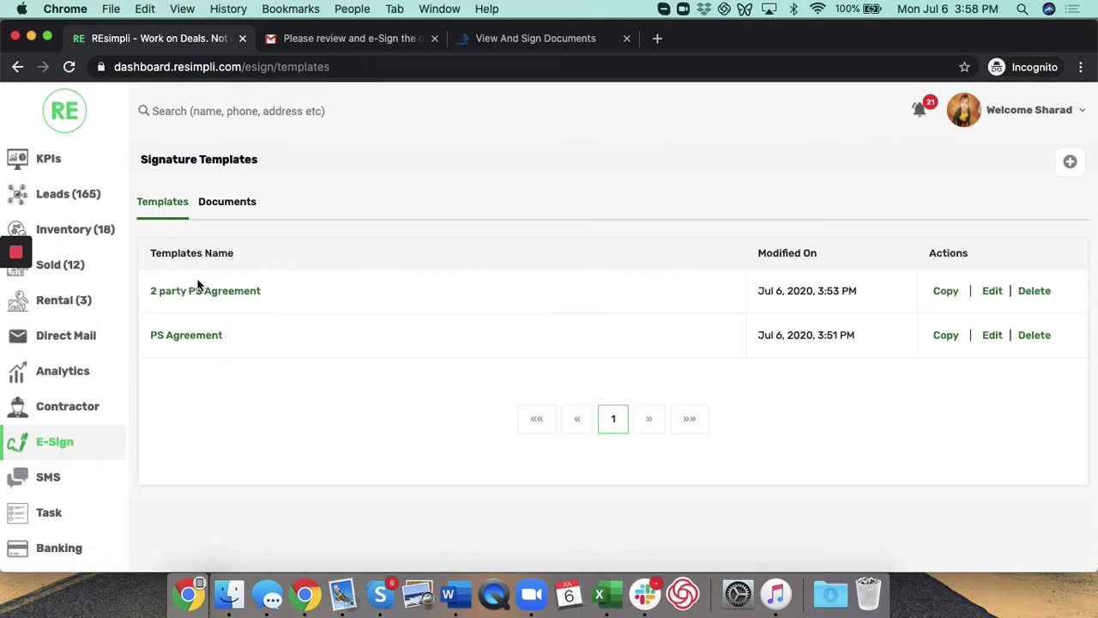
left_click(229, 202)
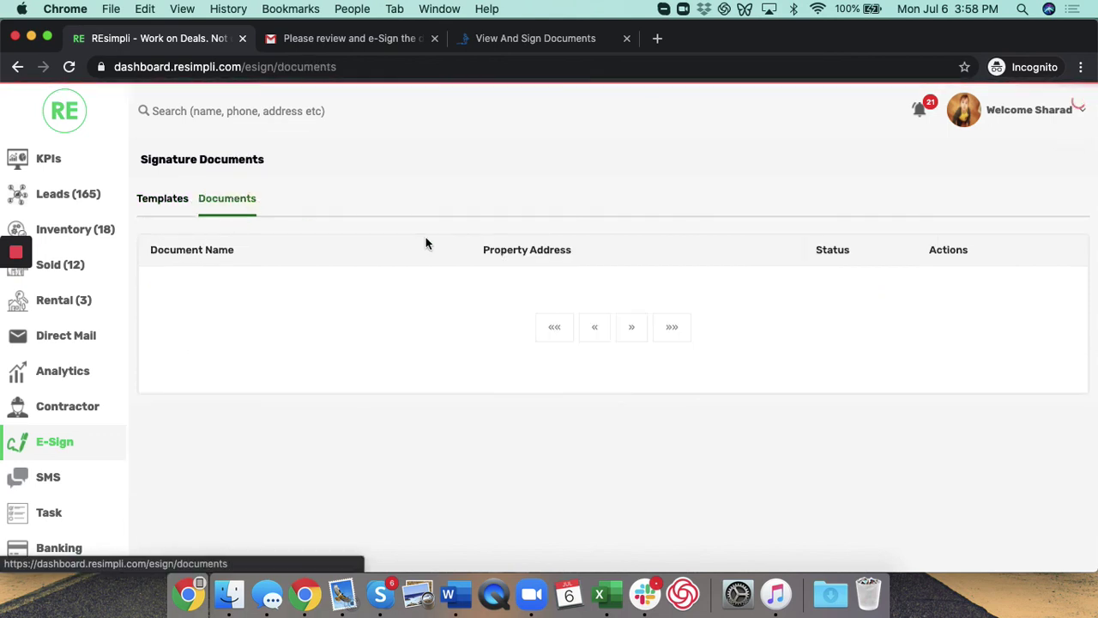
scroll(362, 304, "down", 3)
scroll(361, 299, "up", 3)
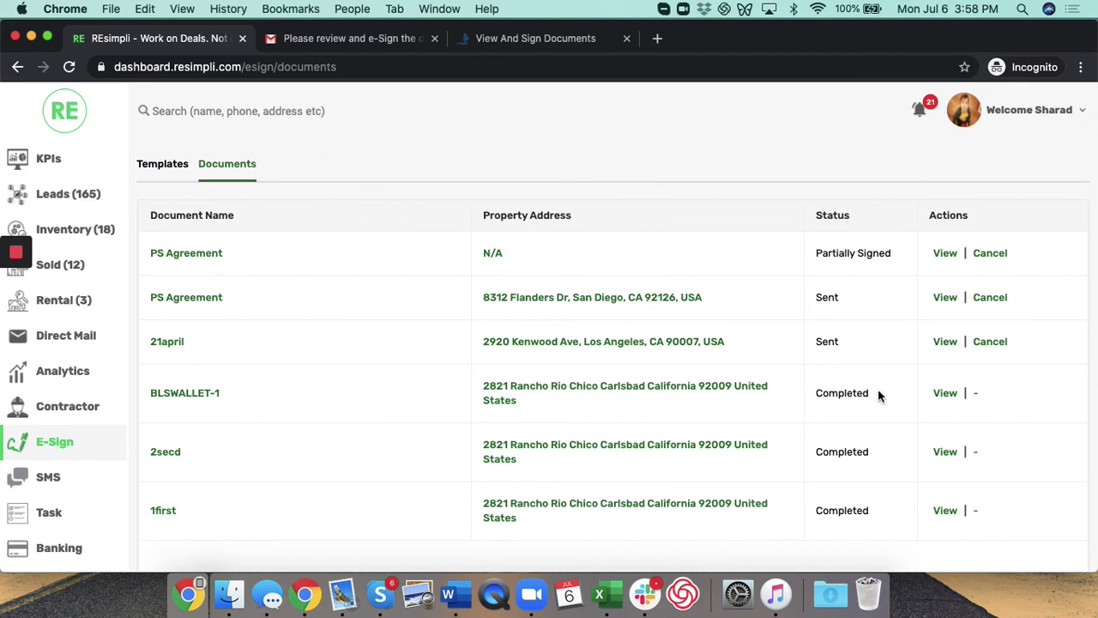
left_click_drag(876, 392, 818, 394)
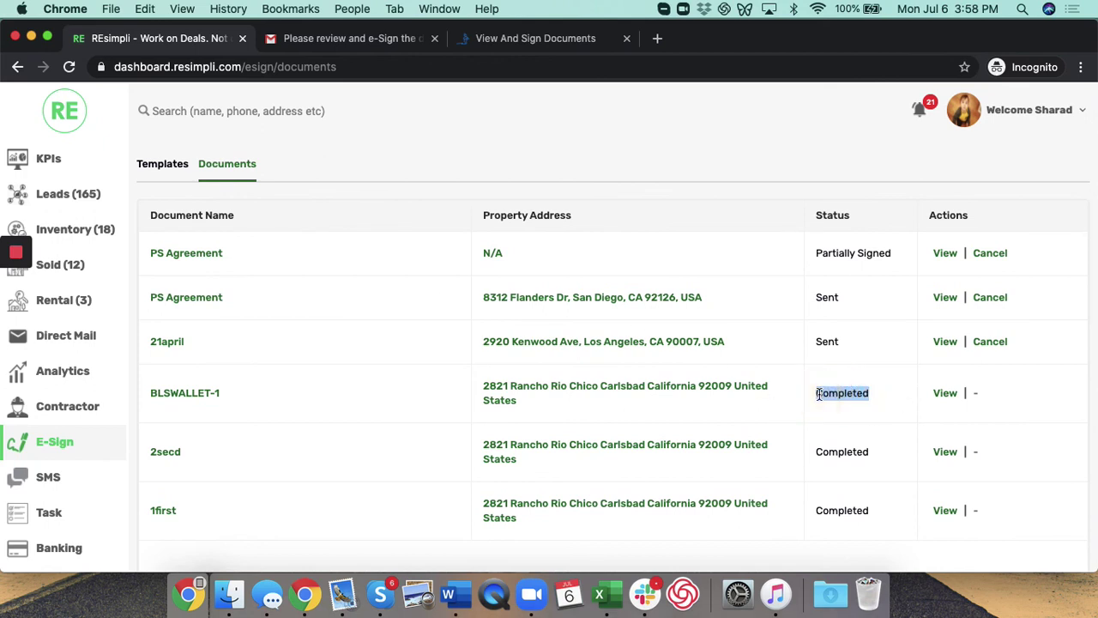